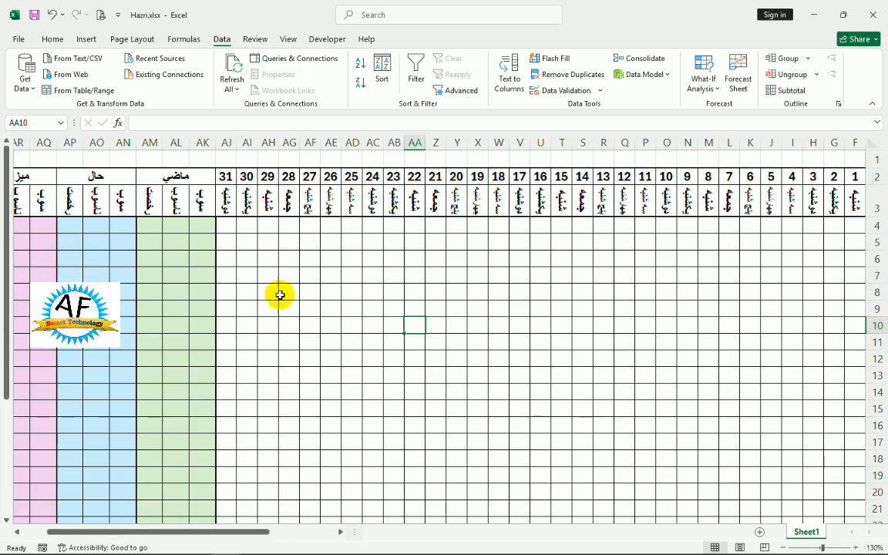
Create a formula-based conditional formatting rule for the day cells F4:AJ30, beginning its formula with =F$3.
{"action": "left_click", "coordinate": [270, 211]}
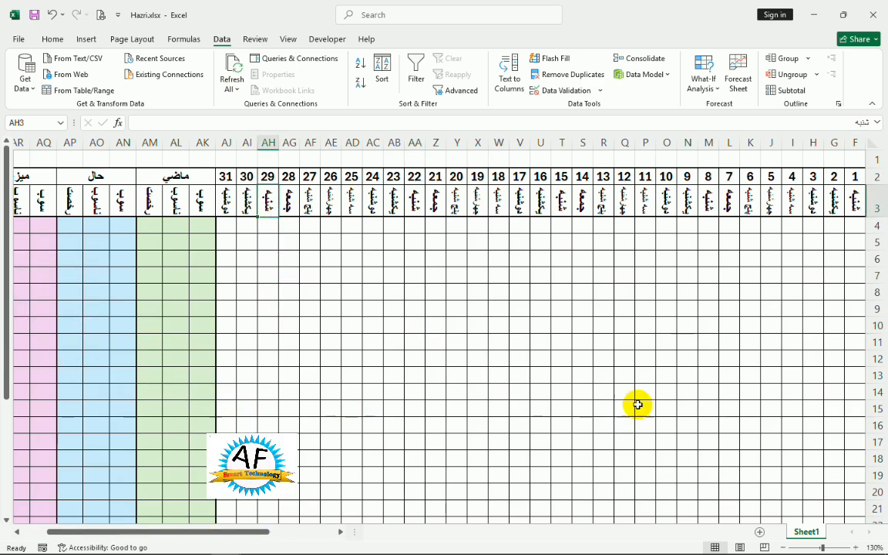
{"action": "left_click_drag", "start_coordinate": [233, 532], "coordinate": [282, 539]}
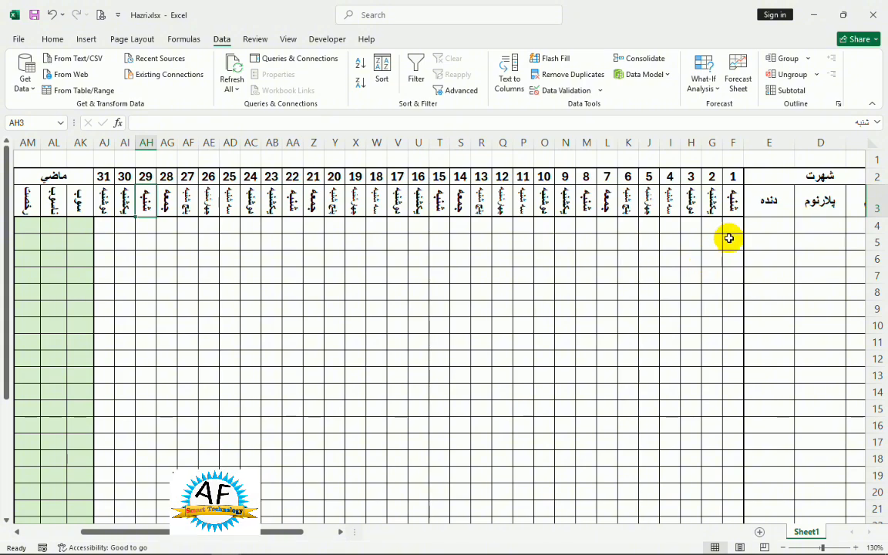
{"action": "left_click_drag", "start_coordinate": [733, 225], "coordinate": [108, 490]}
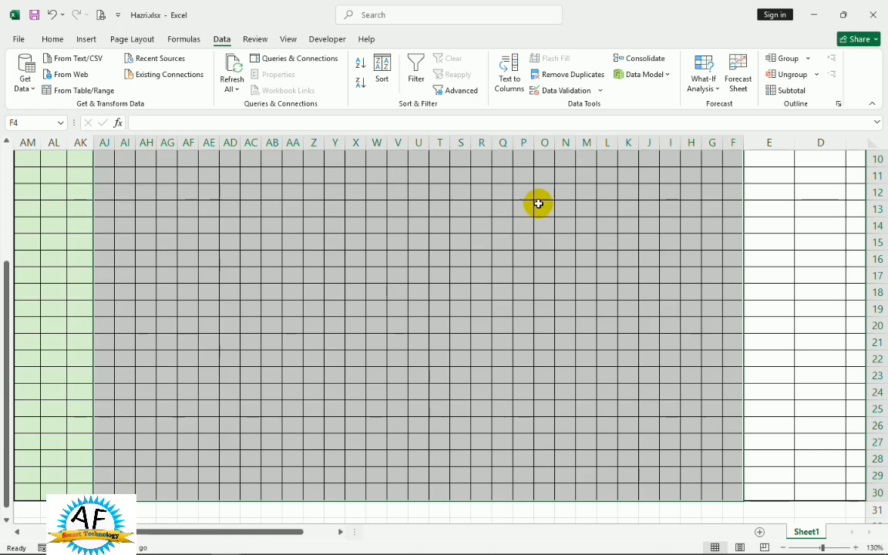
{"action": "left_click", "coordinate": [56, 38]}
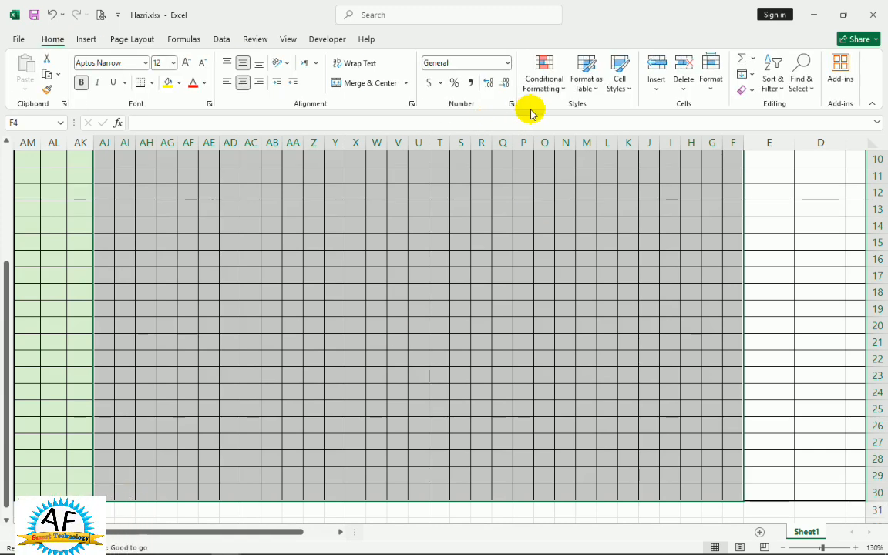
{"action": "left_click", "coordinate": [545, 81]}
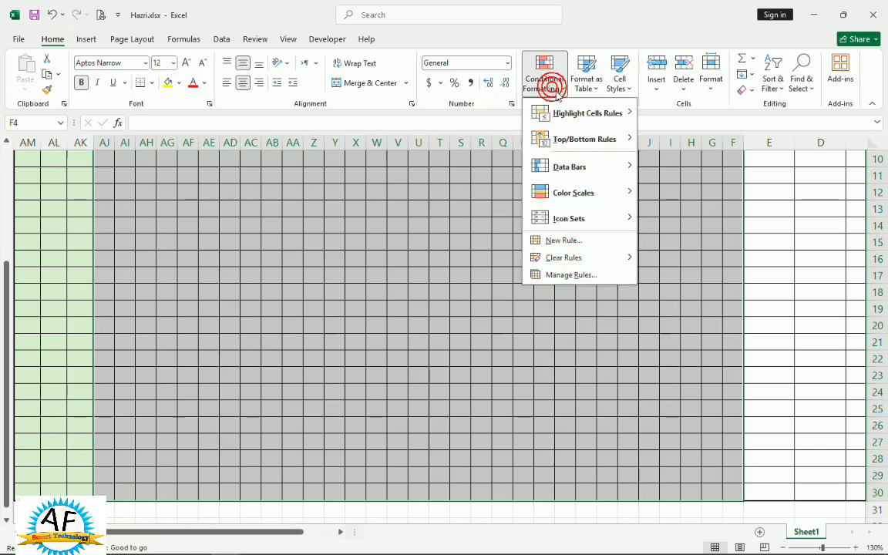
{"action": "left_click", "coordinate": [558, 243]}
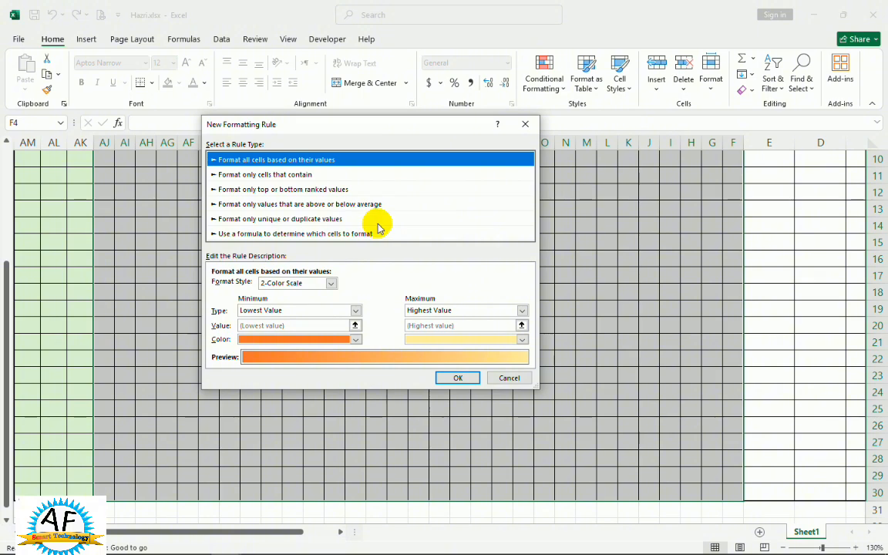
{"action": "left_click", "coordinate": [310, 233]}
{"action": "left_click", "coordinate": [273, 288]}
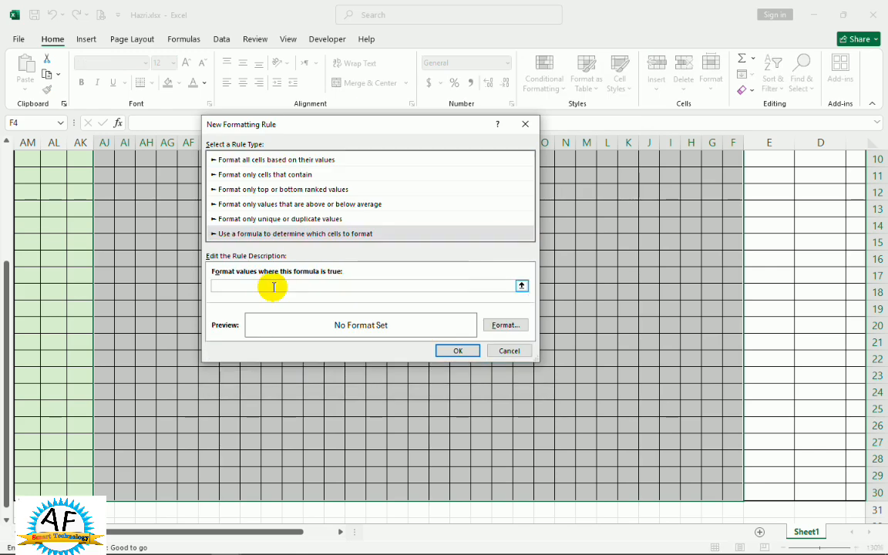
{"action": "scroll", "coordinate": [409, 287], "scroll_direction": "up", "scroll_amount": 3}
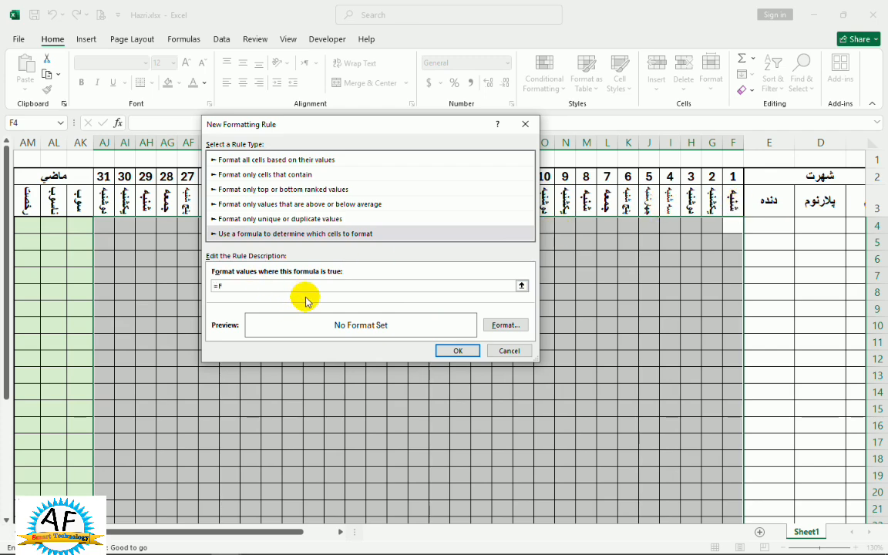
{"action": "type", "text": "3"}
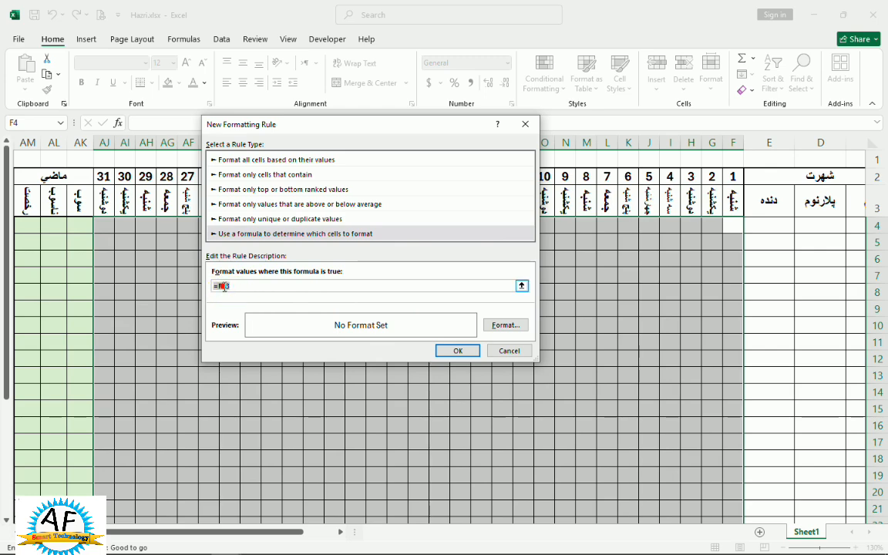
{"action": "left_click_drag", "start_coordinate": [213, 286], "coordinate": [241, 286]}
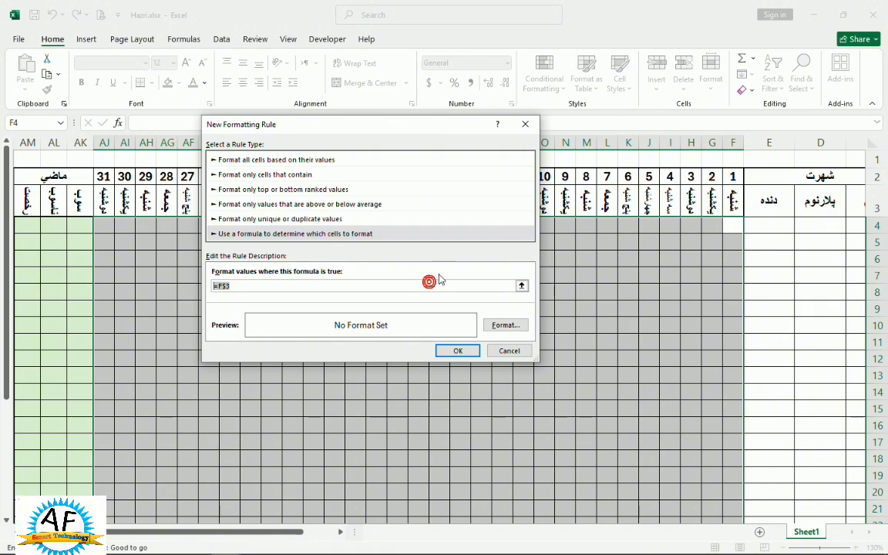
{"action": "key", "text": "Left"}
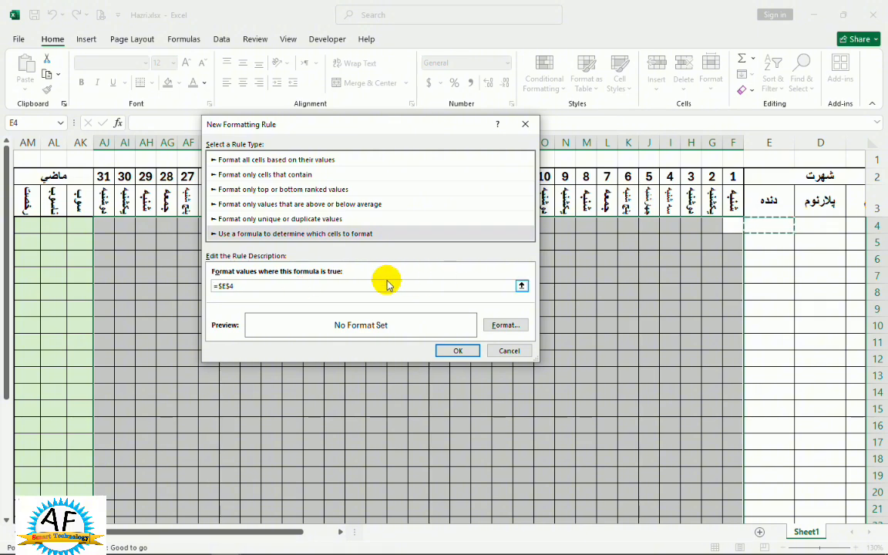
{"action": "key", "text": "Left"}
{"action": "key", "text": "Left"}
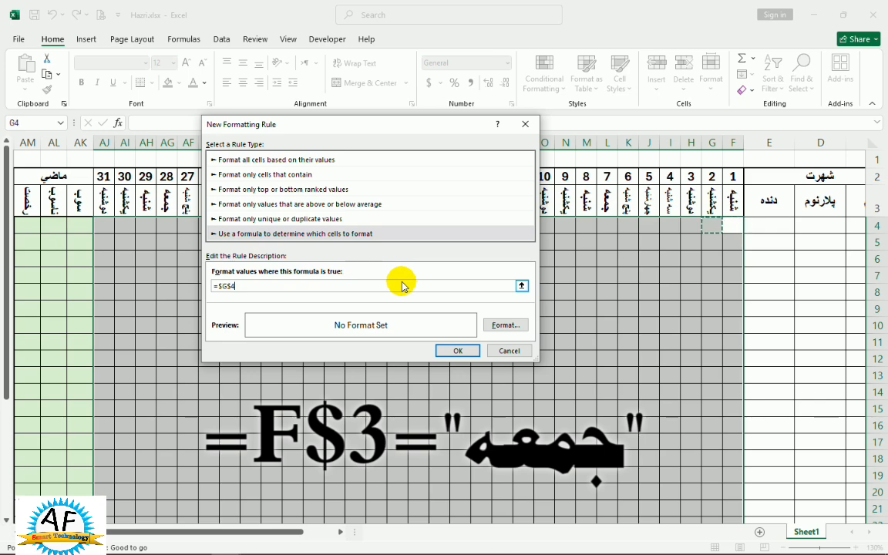
{"action": "key", "text": "Right"}
{"action": "key", "text": "Right"}
{"action": "key", "text": "Right"}
{"action": "key", "text": "Right"}
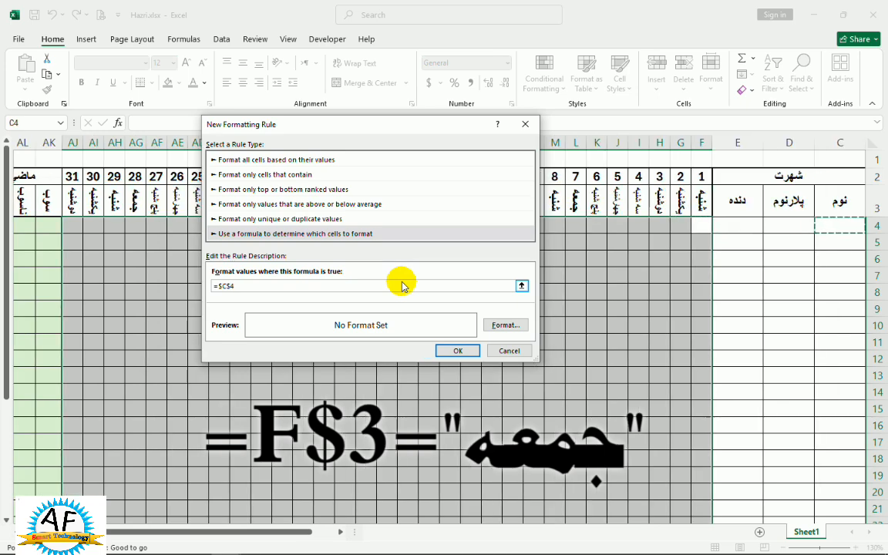
{"action": "key", "text": "Left"}
{"action": "key", "text": "Left"}
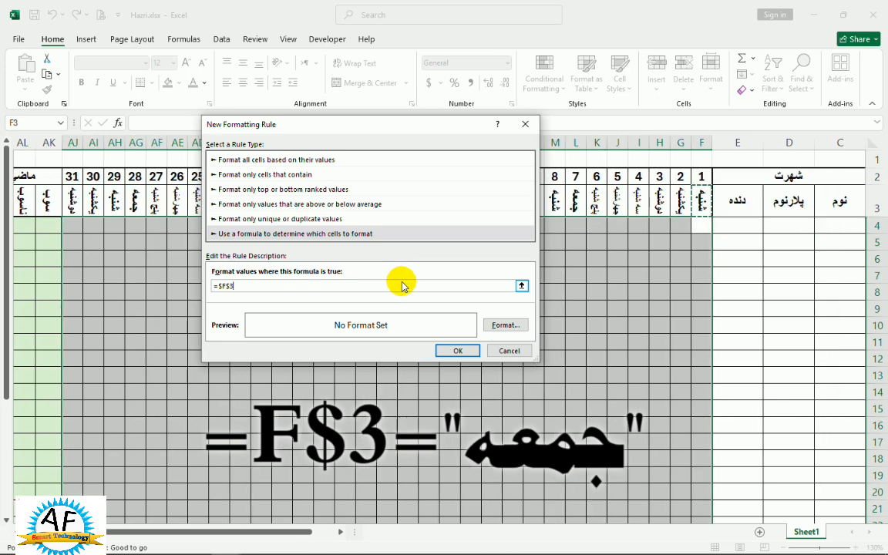
Complete the rule's formula as =F$3="جمعه" and apply a red fill to the matching cells.
{"action": "left_click", "coordinate": [225, 286]}
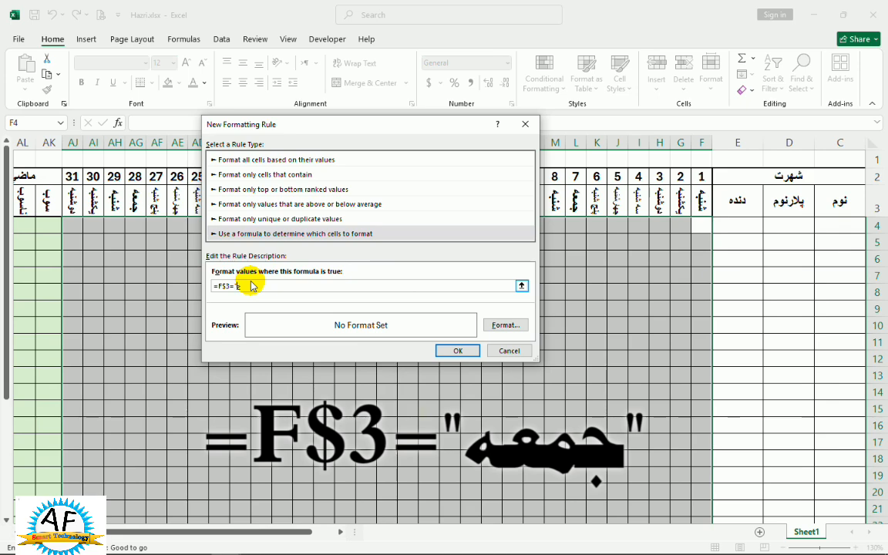
{"action": "type", "text": "معه"}
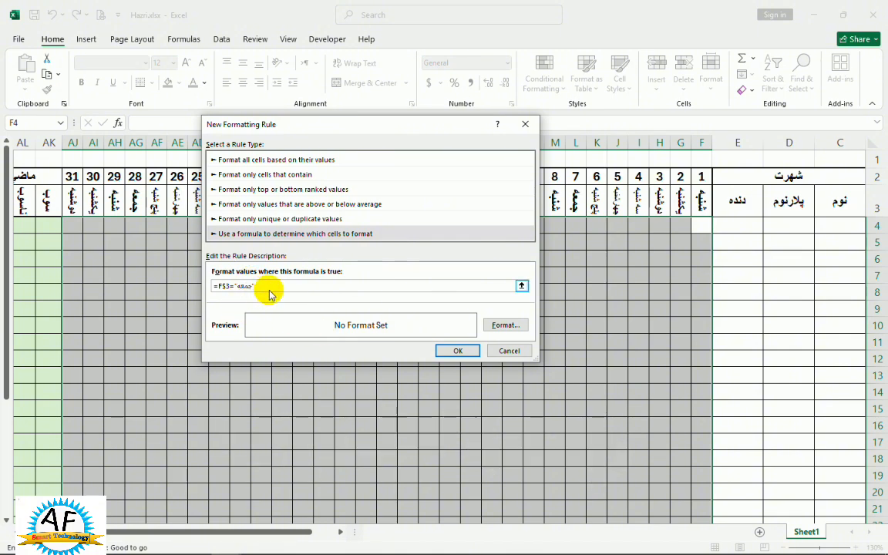
{"action": "left_click", "coordinate": [505, 324]}
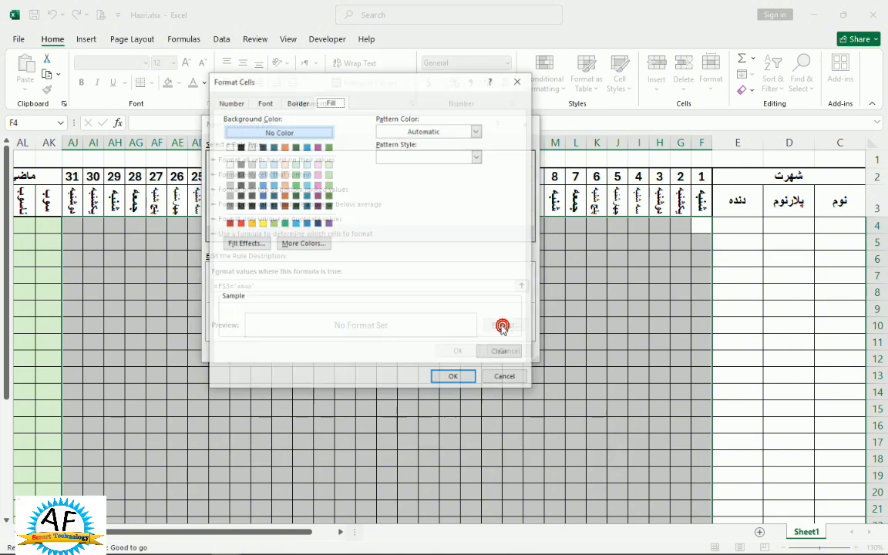
{"action": "left_click", "coordinate": [240, 223]}
{"action": "left_click", "coordinate": [451, 378]}
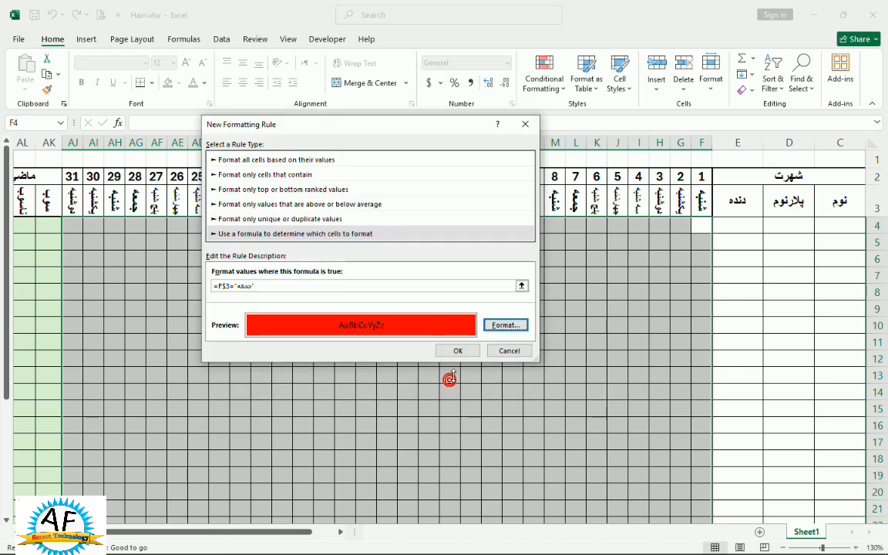
{"action": "left_click", "coordinate": [456, 351]}
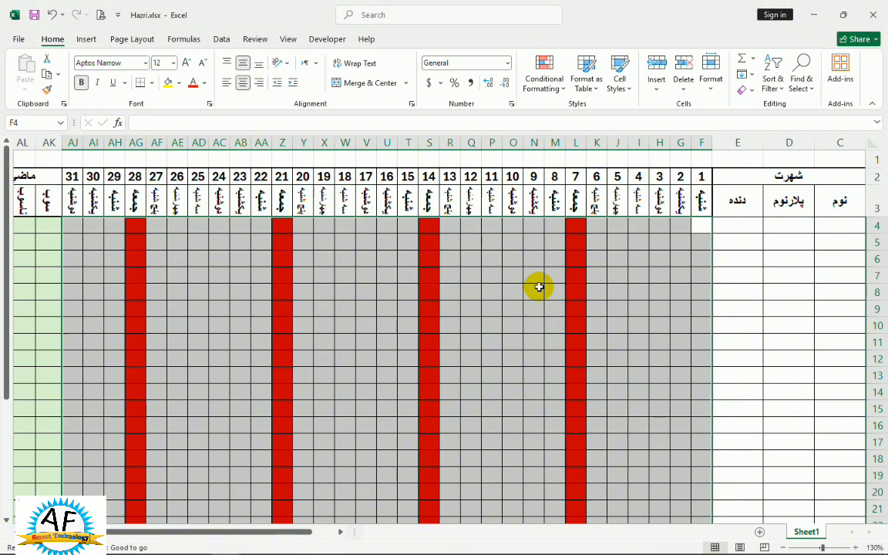
{"action": "left_click", "coordinate": [637, 246]}
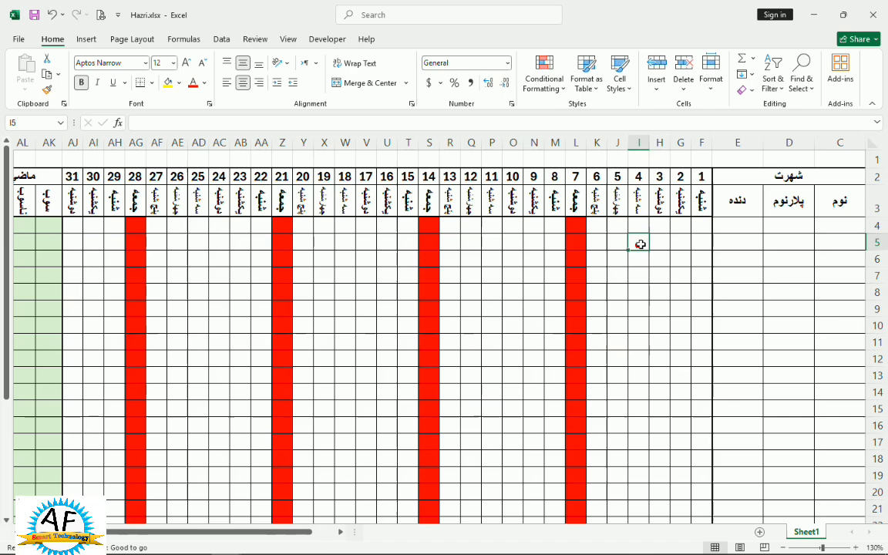
{"action": "left_click", "coordinate": [692, 228]}
{"action": "left_click", "coordinate": [661, 279]}
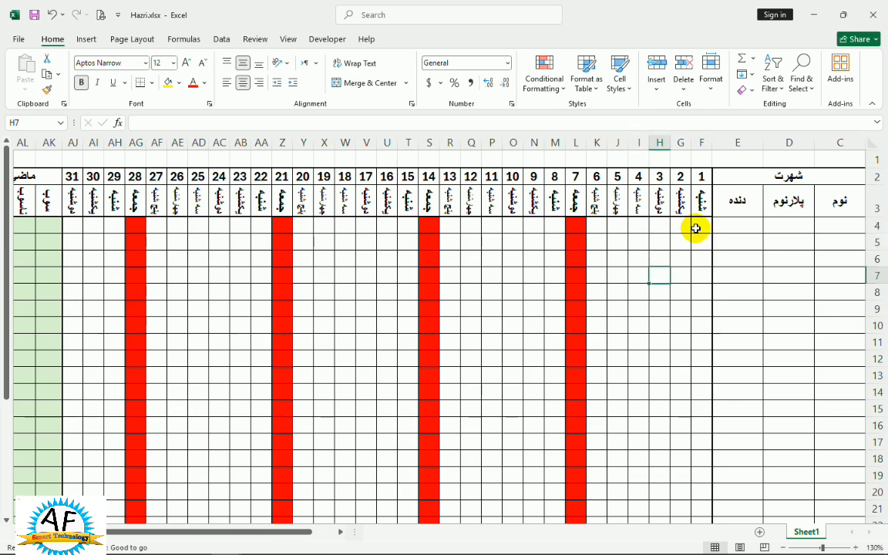
{"action": "left_click", "coordinate": [696, 227]}
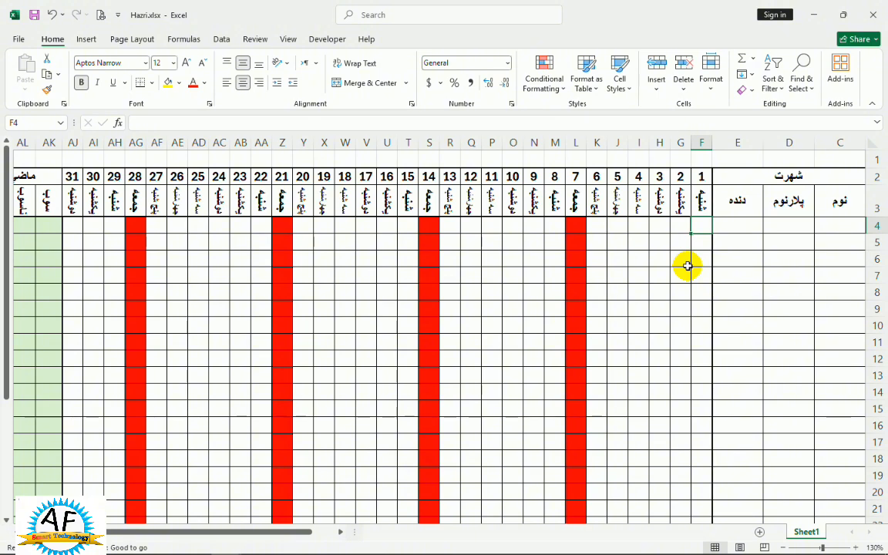
{"action": "type", "text": "q224"}
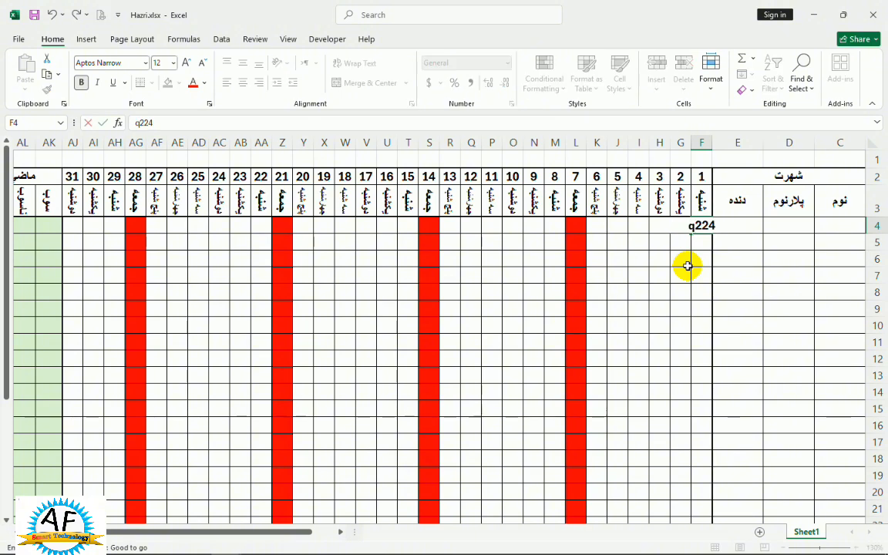
{"action": "key", "text": "Return"}
{"action": "type", "text": "sdf"}
{"action": "key", "text": "Return"}
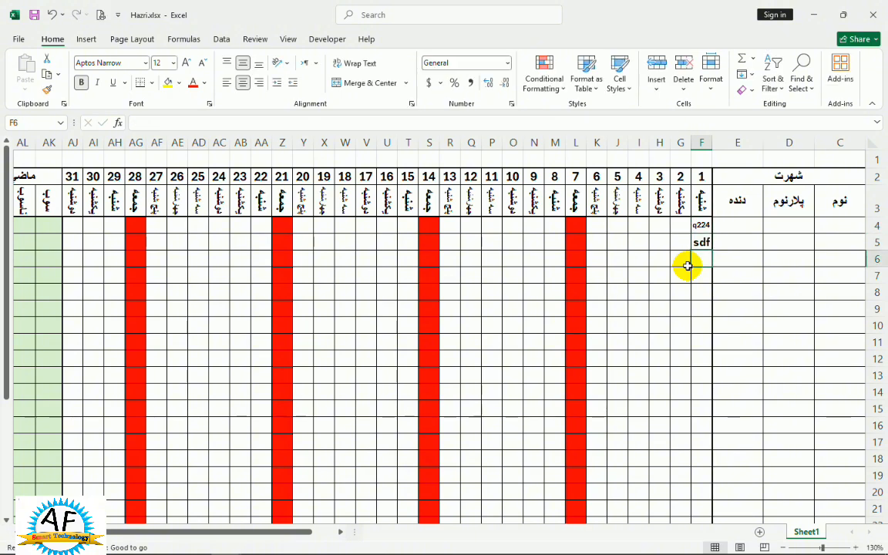
{"action": "key", "text": "ctrl+z"}
{"action": "key", "text": "ctrl+z"}
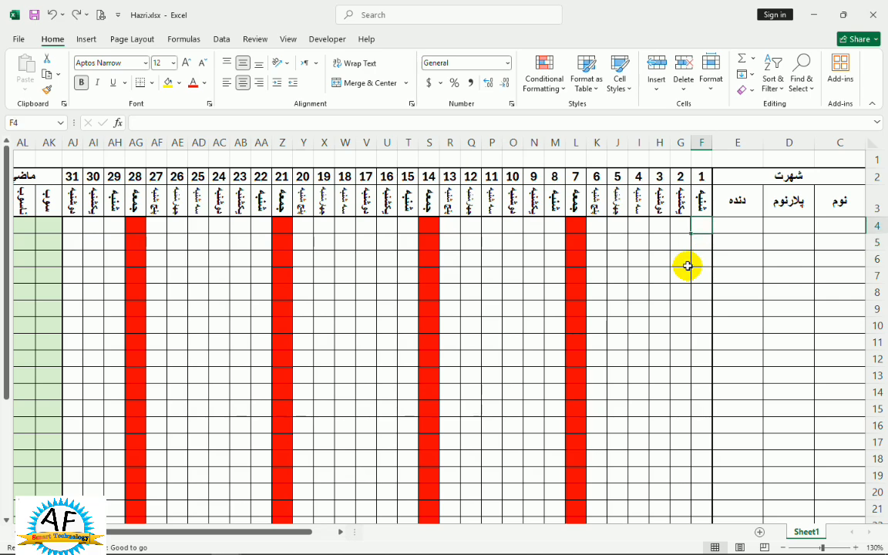
Create an Icon Sets conditional formatting rule for F4:AJ30 using the uncircled cross, exclamation mark and check mark style.
{"action": "left_click_drag", "start_coordinate": [699, 226], "coordinate": [180, 485]}
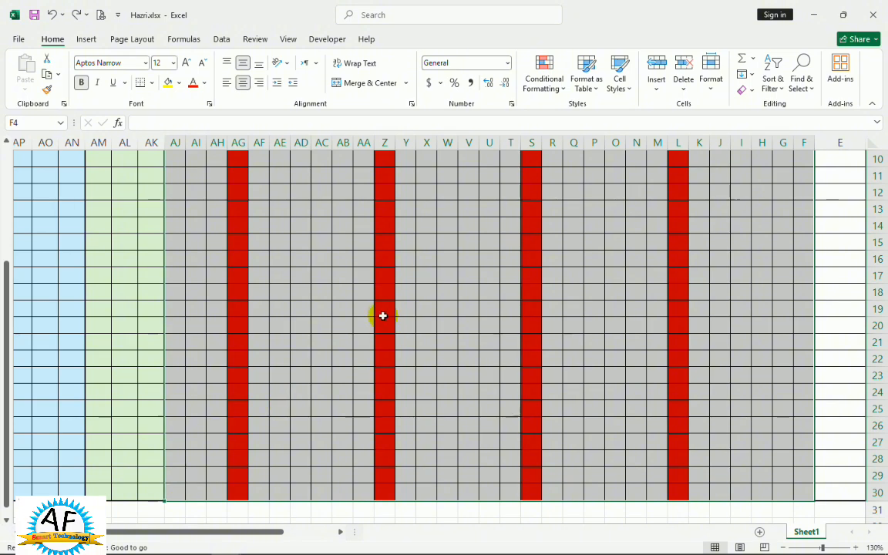
{"action": "scroll", "coordinate": [382, 313], "scroll_direction": "up", "scroll_amount": 3}
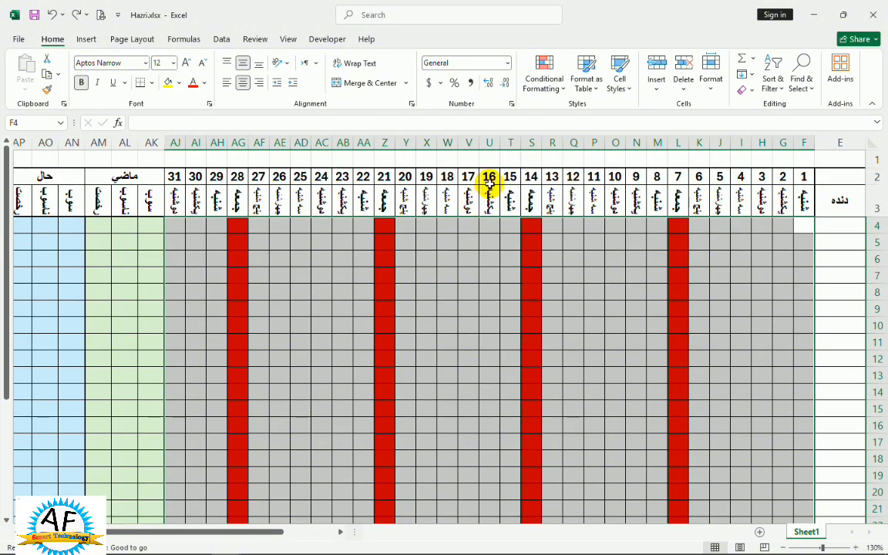
{"action": "left_click", "coordinate": [558, 87]}
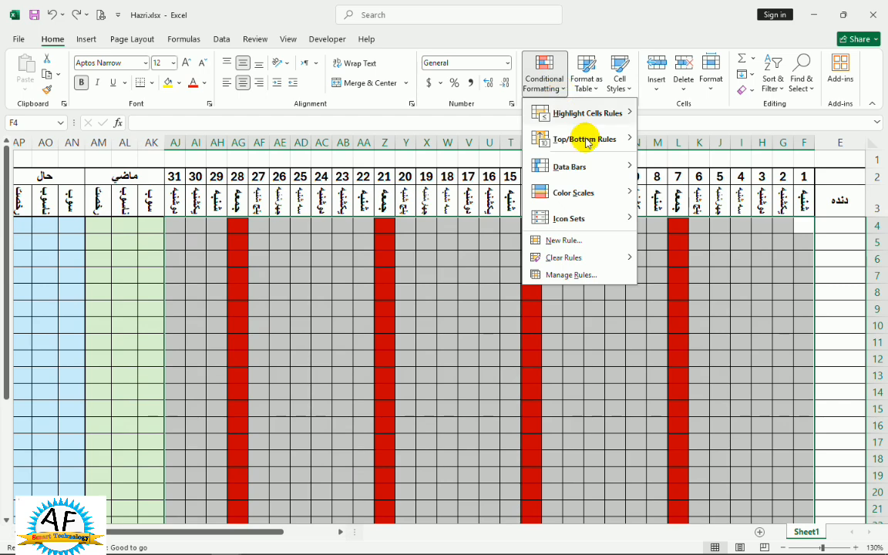
{"action": "left_click", "coordinate": [561, 241]}
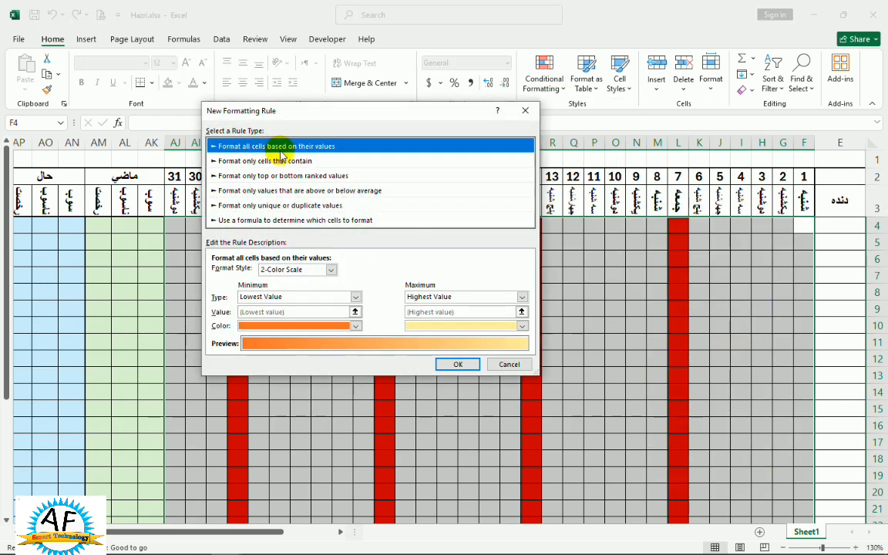
{"action": "left_click", "coordinate": [329, 270]}
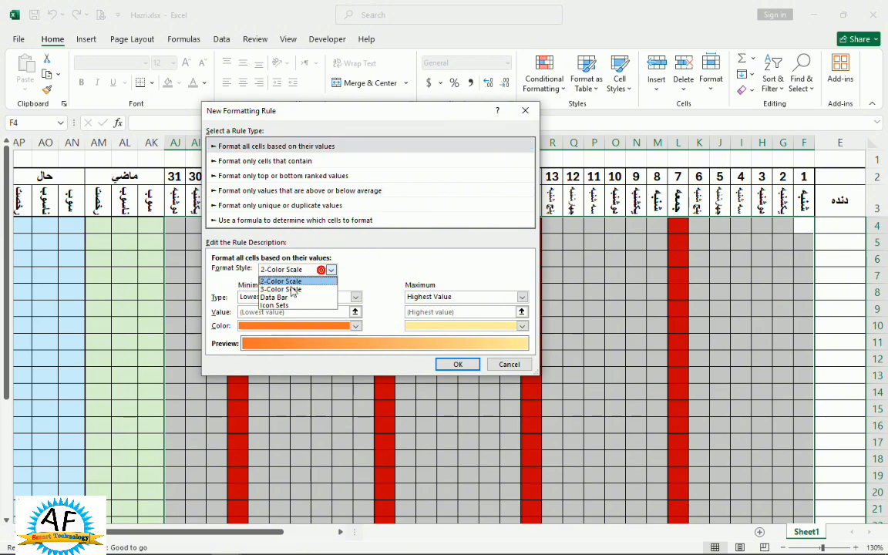
{"action": "left_click", "coordinate": [273, 302]}
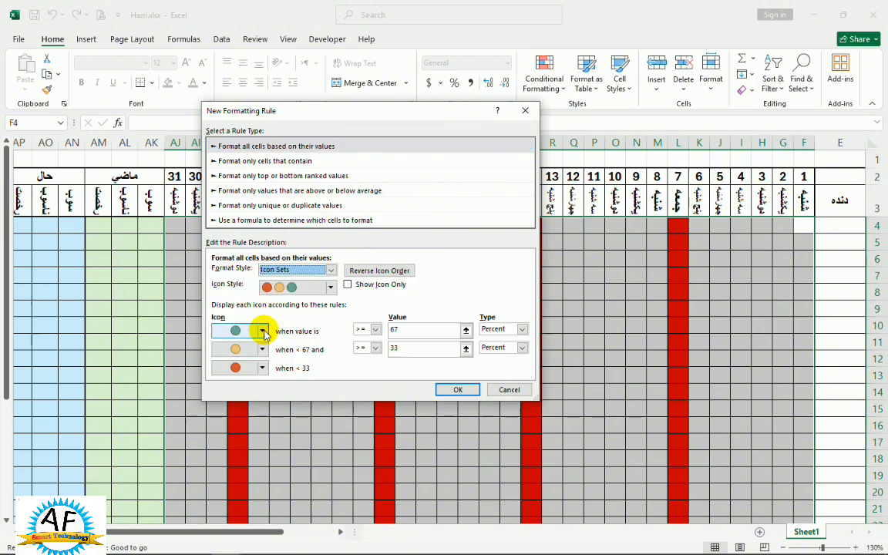
{"action": "left_click", "coordinate": [330, 286]}
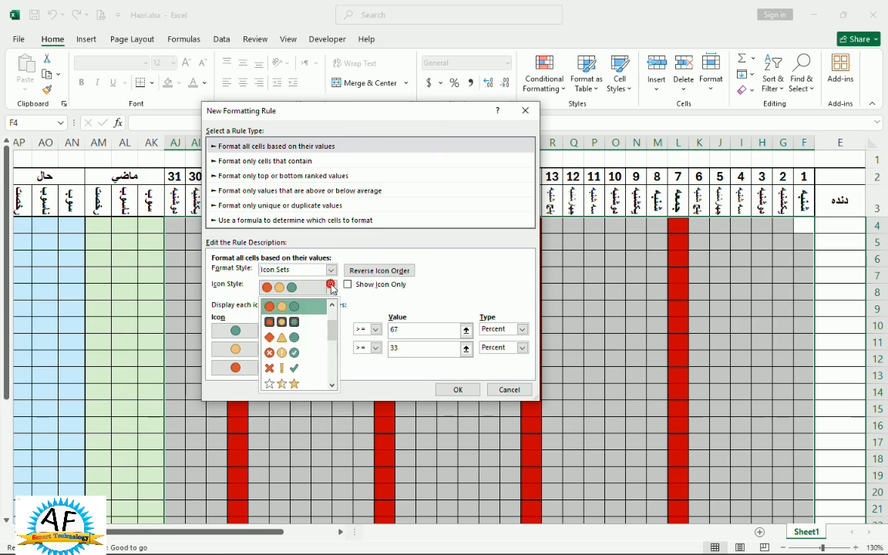
{"action": "left_click", "coordinate": [290, 369]}
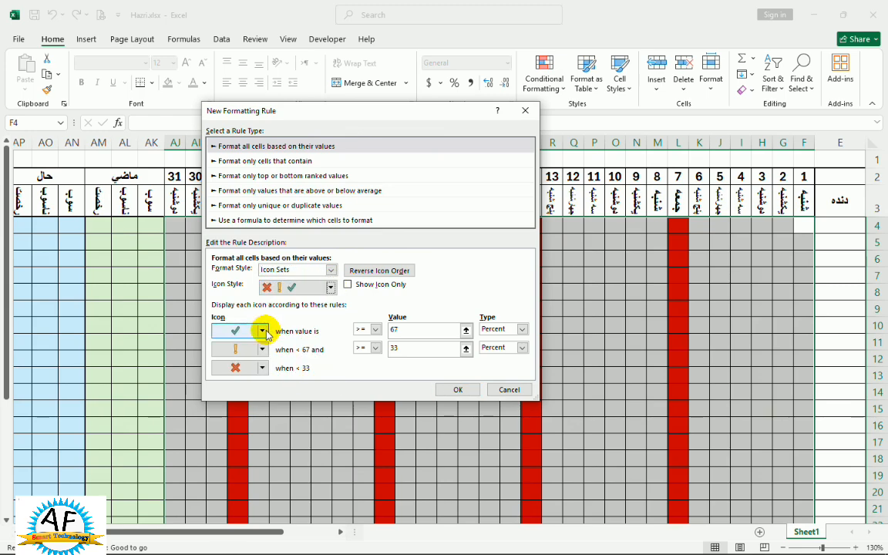
Configure the icon rule with check mark threshold 1, exclamation mark threshold 0, No Cell Icon for lower values and Show Icon Only, and apply it.
{"action": "left_click", "coordinate": [263, 368]}
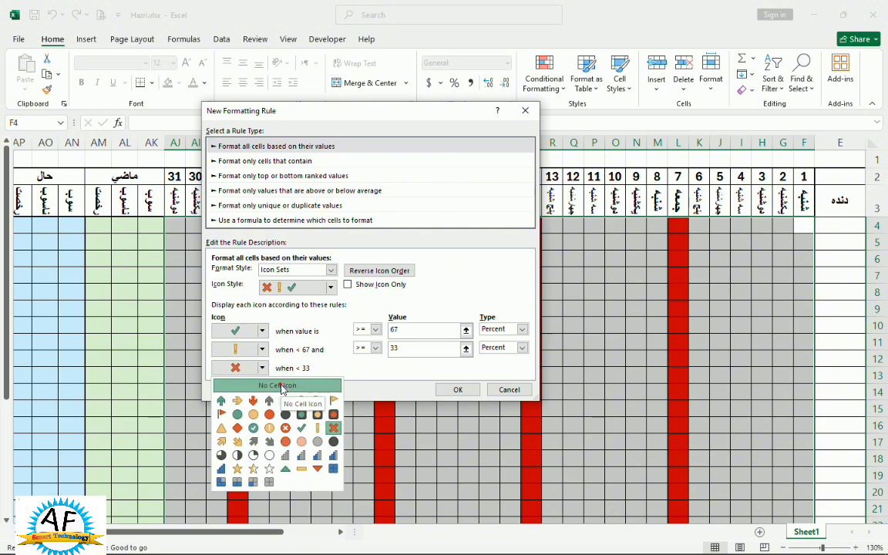
{"action": "left_click", "coordinate": [232, 385]}
{"action": "left_click", "coordinate": [444, 331]}
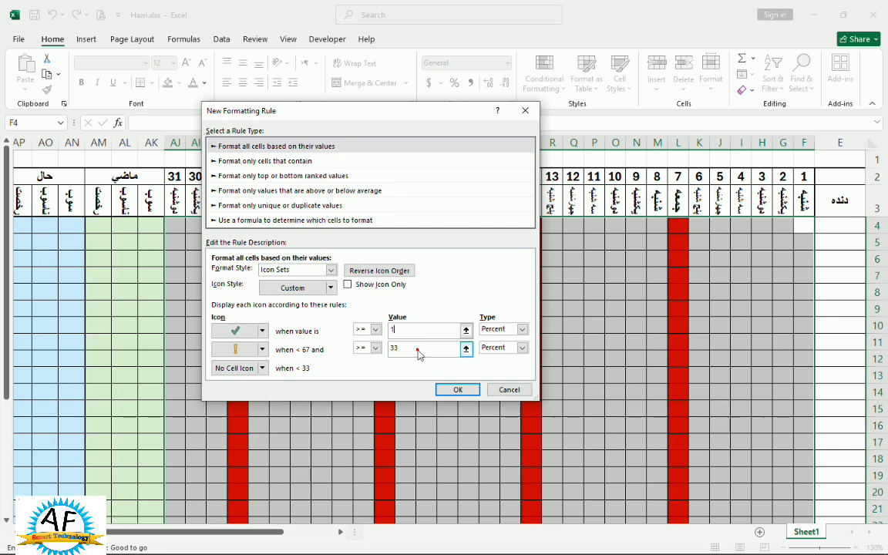
{"action": "key", "text": "BackSpace"}
{"action": "key", "text": "BackSpace"}
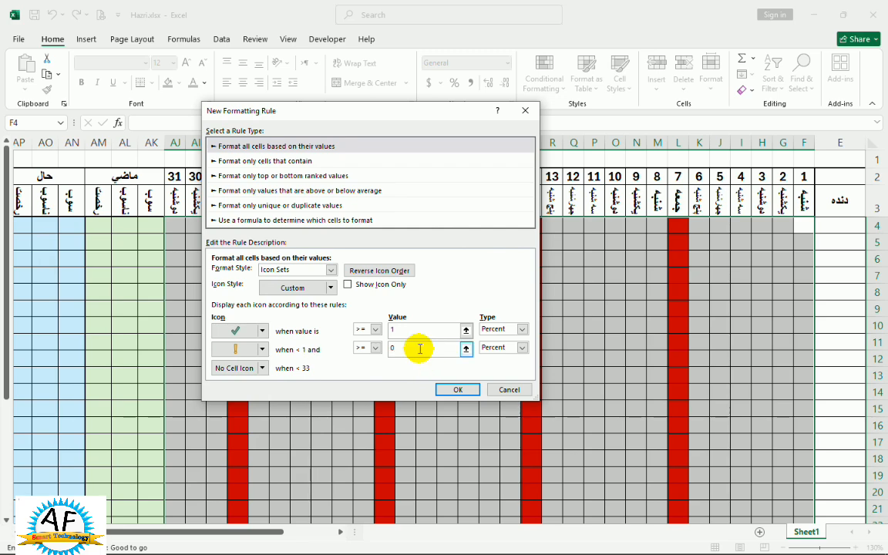
{"action": "left_click", "coordinate": [348, 285]}
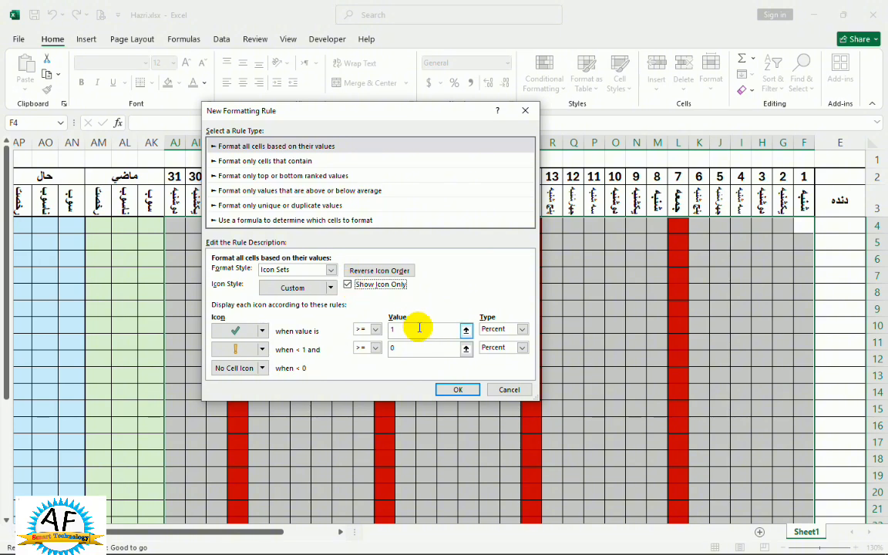
{"action": "left_click", "coordinate": [453, 390]}
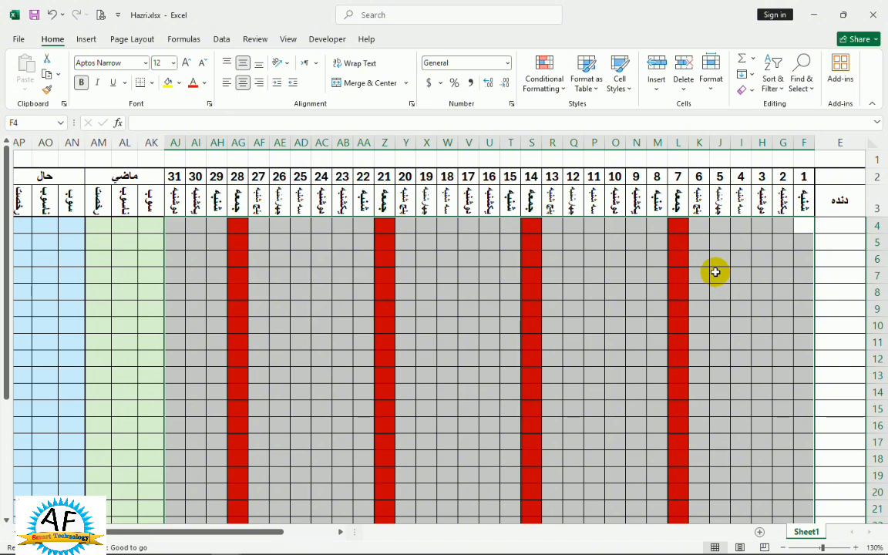
Add list data validation to the selected day cells F4:AJ30 with the source 0,1,X.
{"action": "left_click", "coordinate": [222, 38]}
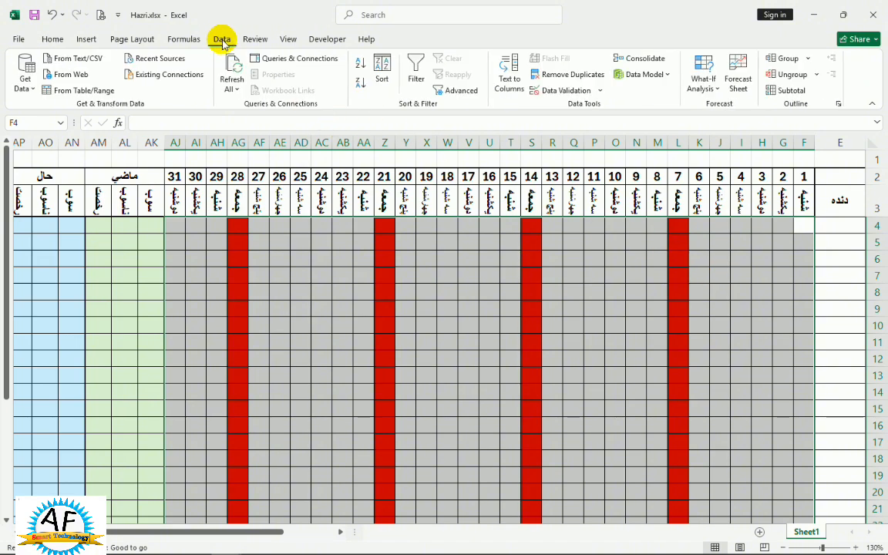
{"action": "left_click", "coordinate": [546, 92]}
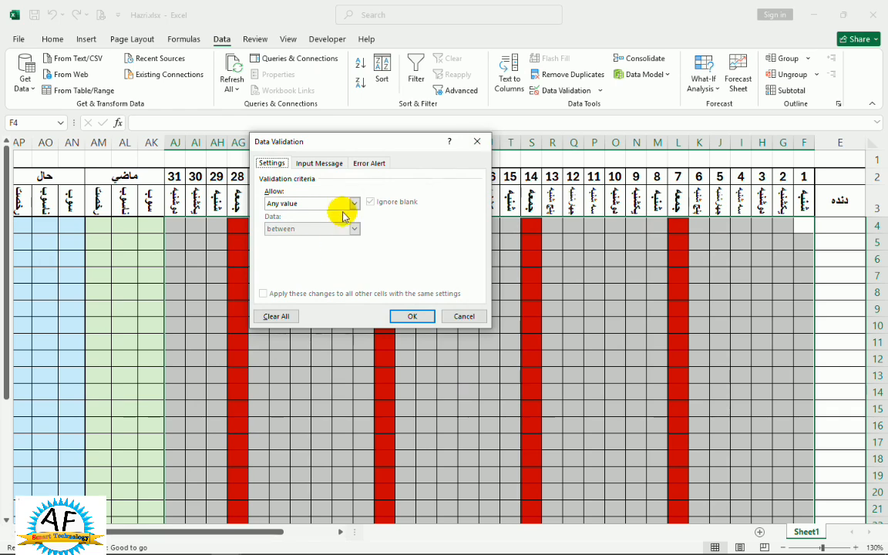
{"action": "left_click", "coordinate": [354, 203]}
{"action": "left_click", "coordinate": [285, 239]}
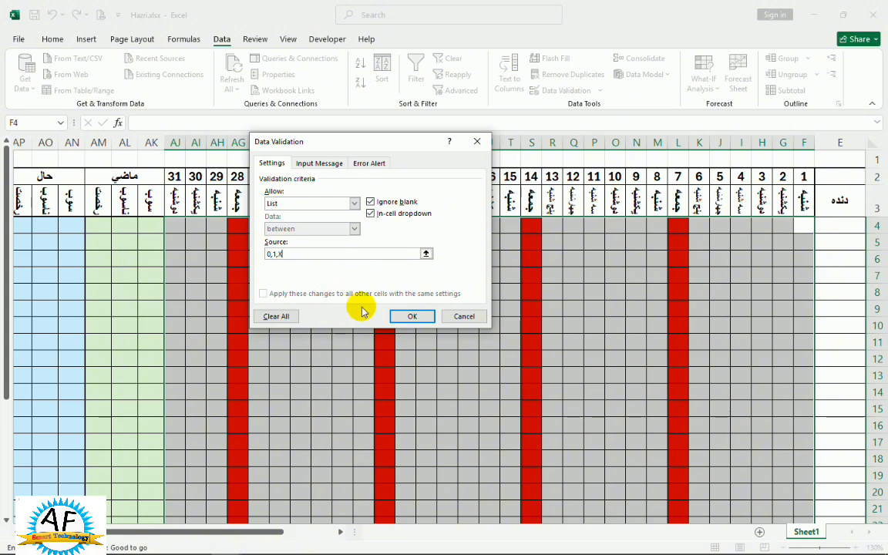
{"action": "left_click", "coordinate": [395, 316]}
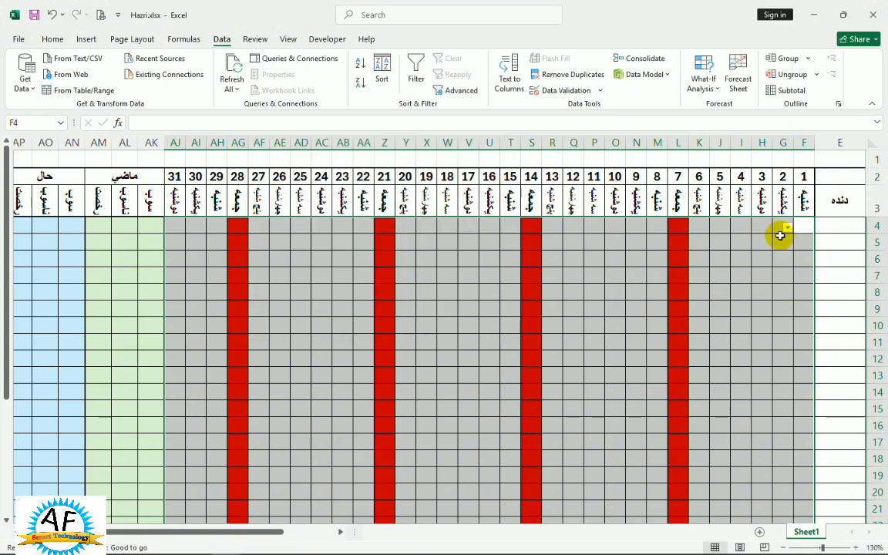
Enter the attendance values 1, 0, X, 1, 1, 1 in row 4 for days 1 to 6 (F4:K4).
{"action": "left_click", "coordinate": [799, 224]}
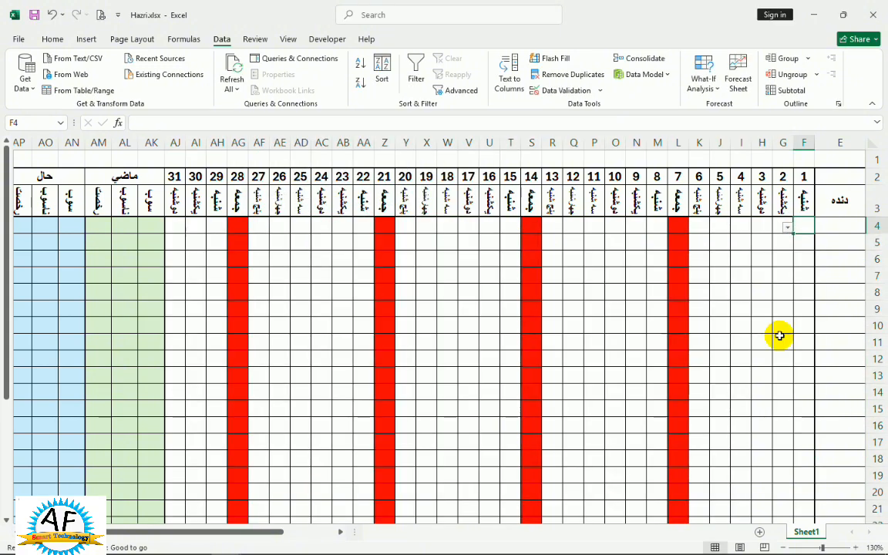
{"action": "type", "text": "1"}
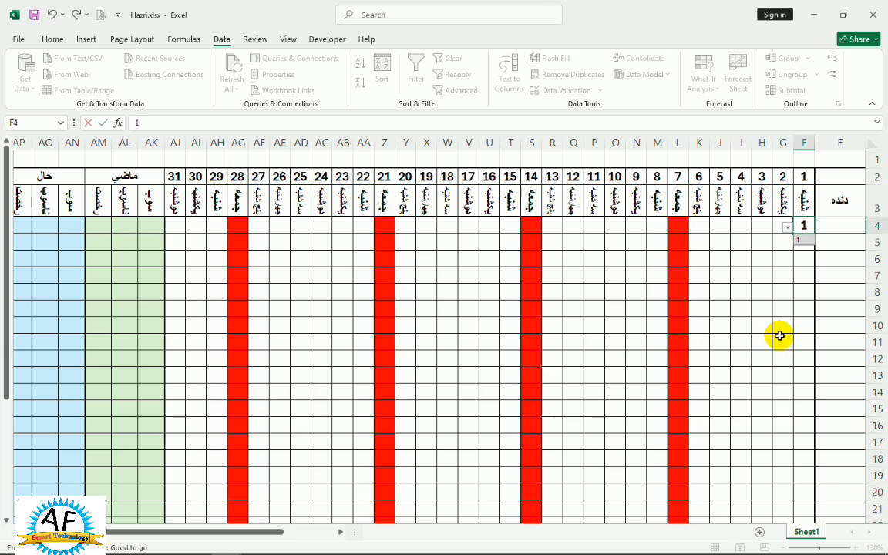
{"action": "key", "text": "Tab"}
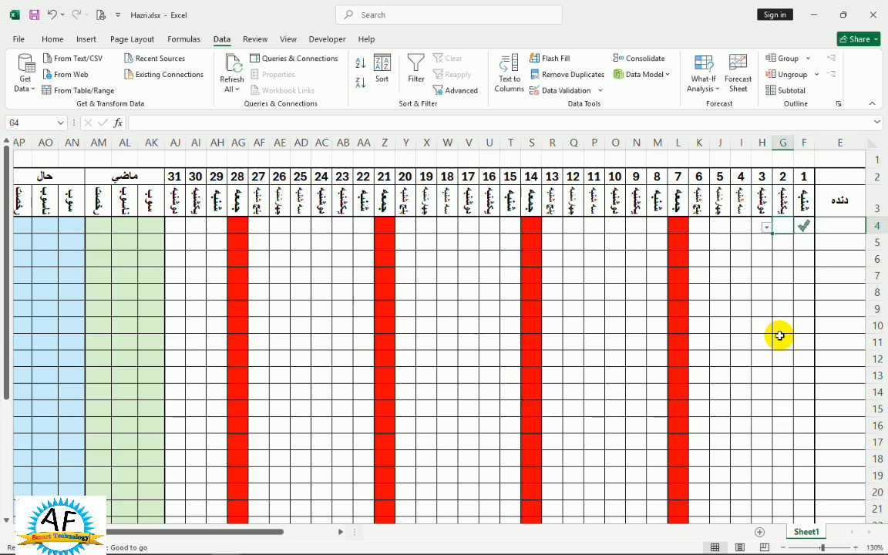
{"action": "type", "text": "0"}
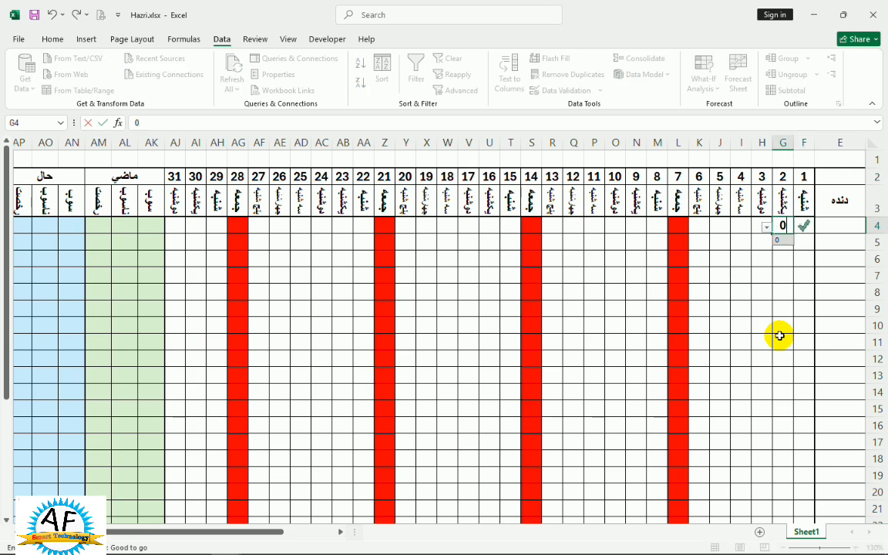
{"action": "key", "text": "Tab"}
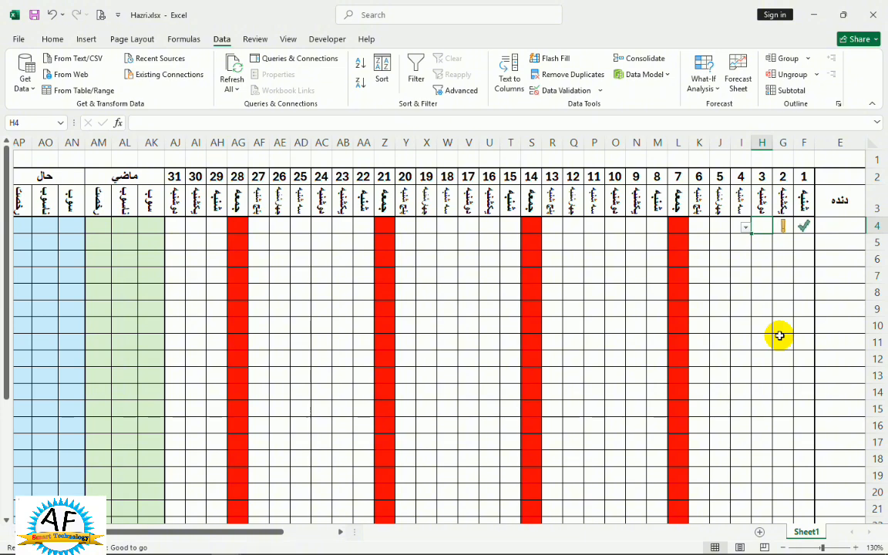
{"action": "type", "text": "x"}
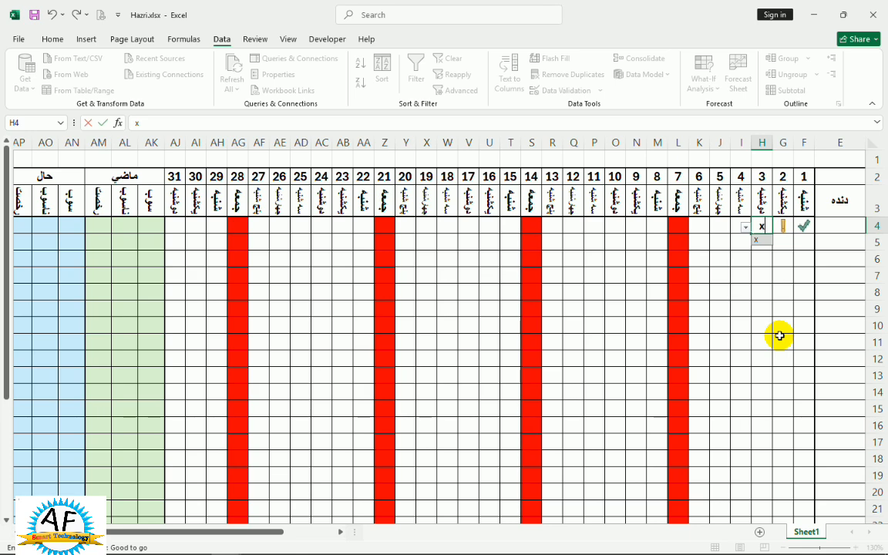
{"action": "key", "text": "Tab"}
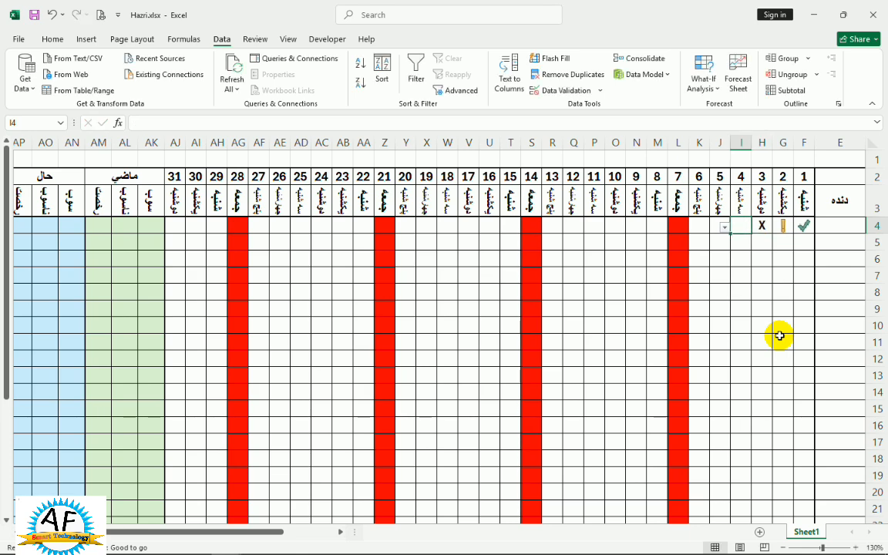
{"action": "type", "text": "1"}
{"action": "key", "text": "Tab"}
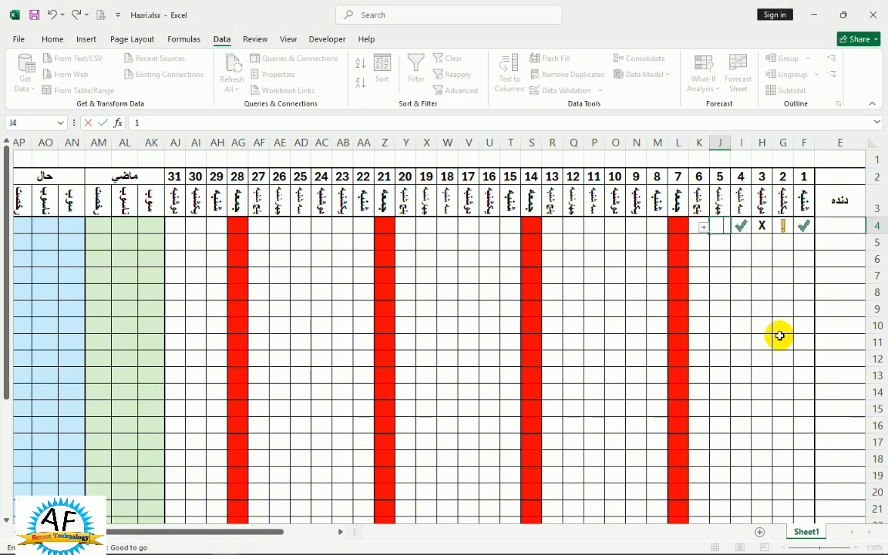
{"action": "key", "text": "Tab"}
{"action": "type", "text": "1"}
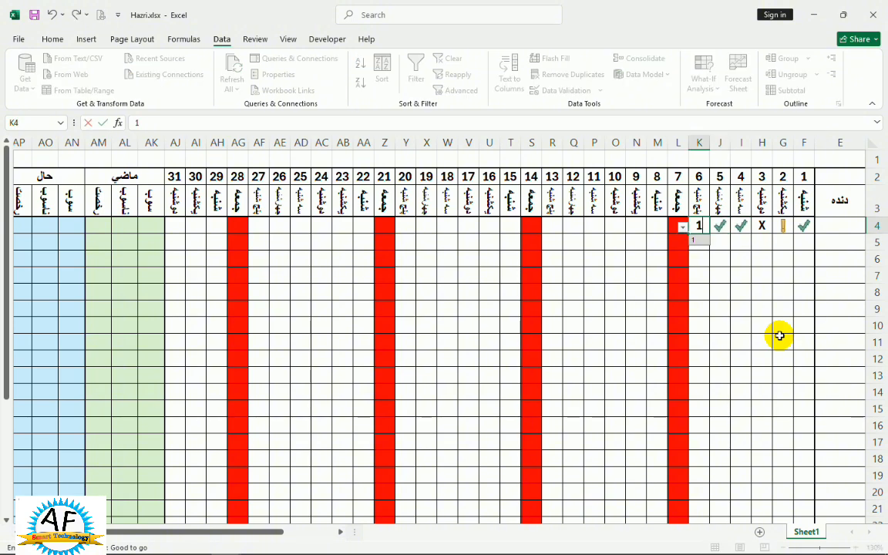
{"action": "key", "text": "Tab"}
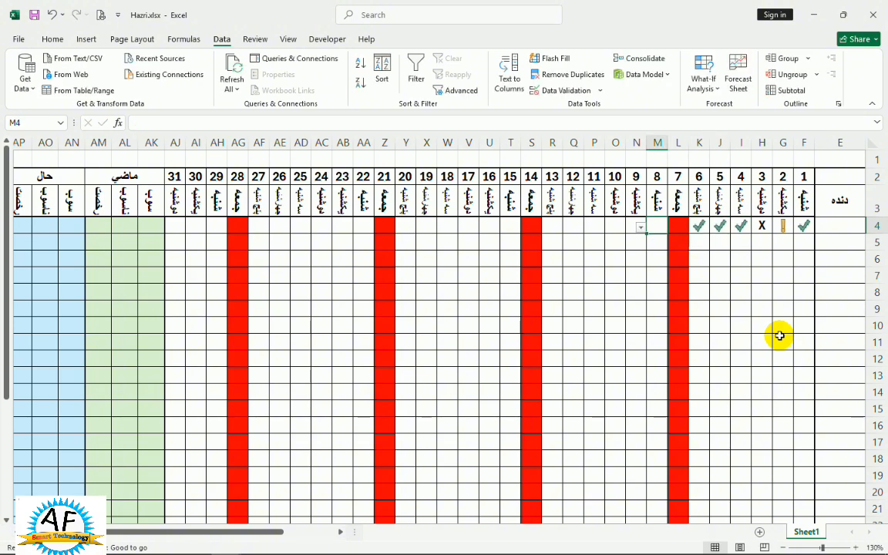
Enter the attendance values 0, 0, X, X in row 4 for days 8 to 11 (M4:P4), leaving the Friday cell empty.
{"action": "type", "text": "0"}
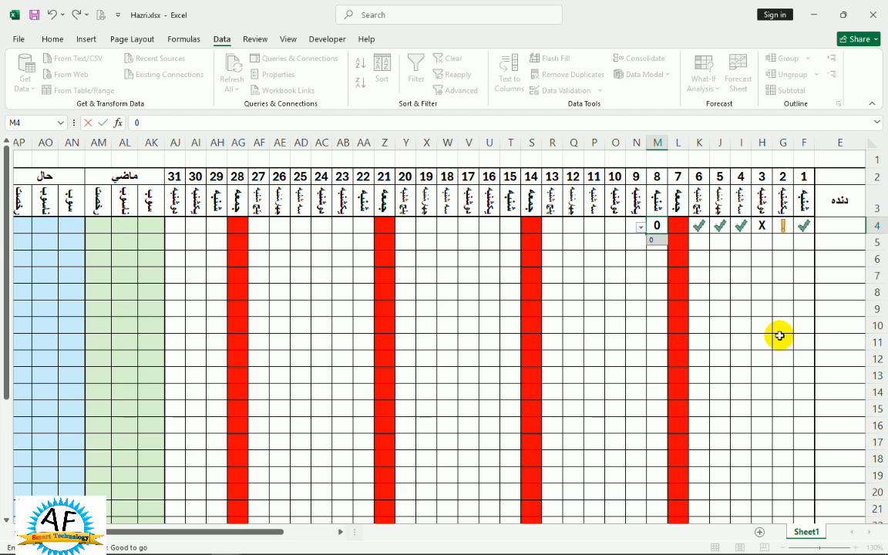
{"action": "key", "text": "Tab"}
{"action": "type", "text": "0"}
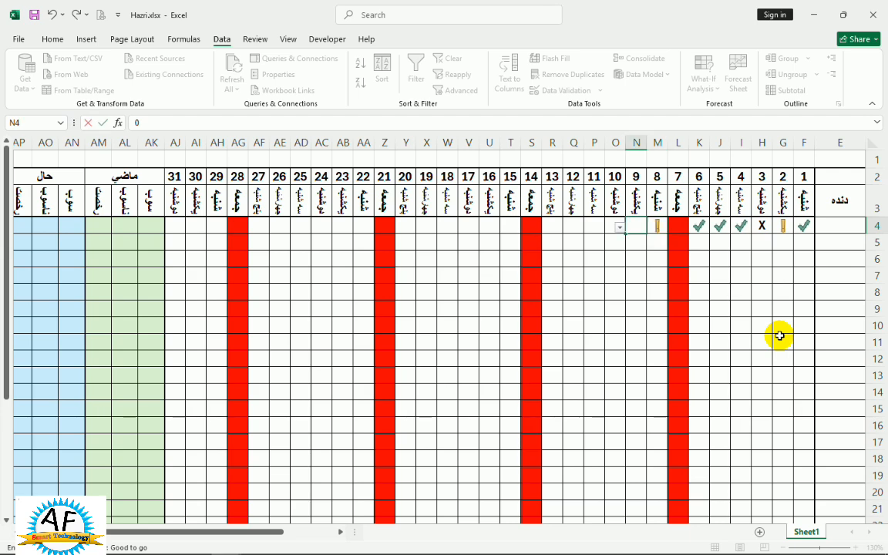
{"action": "key", "text": "Tab"}
{"action": "type", "text": "0"}
{"action": "key", "text": "Tab"}
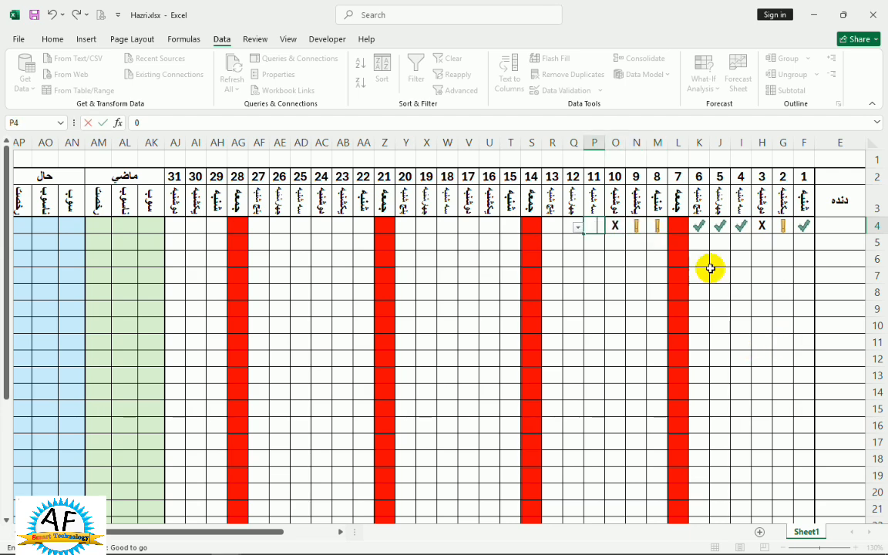
{"action": "type", "text": "0"}
{"action": "key", "text": "Tab"}
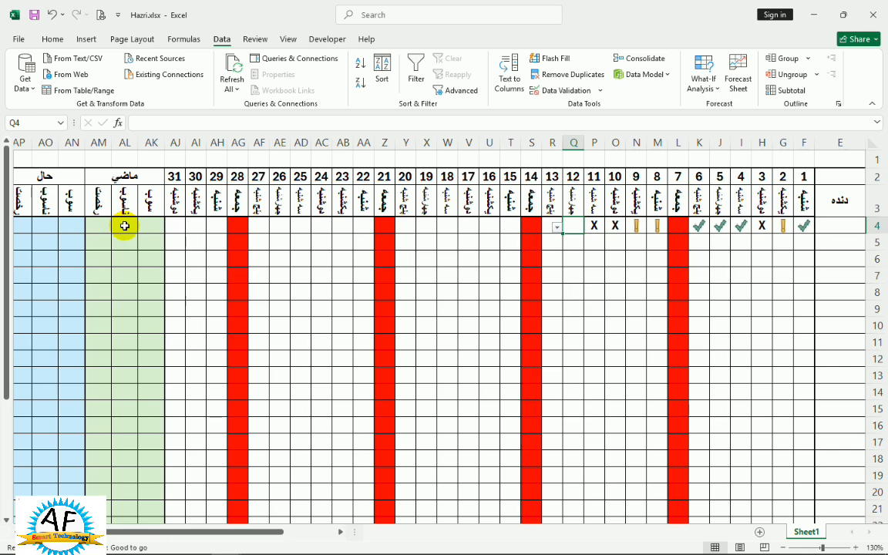
Count the 1 entries of row 4 in cell AN4 with the formula =COUNTIF(F4:AJ4,1).
{"action": "left_click", "coordinate": [69, 226]}
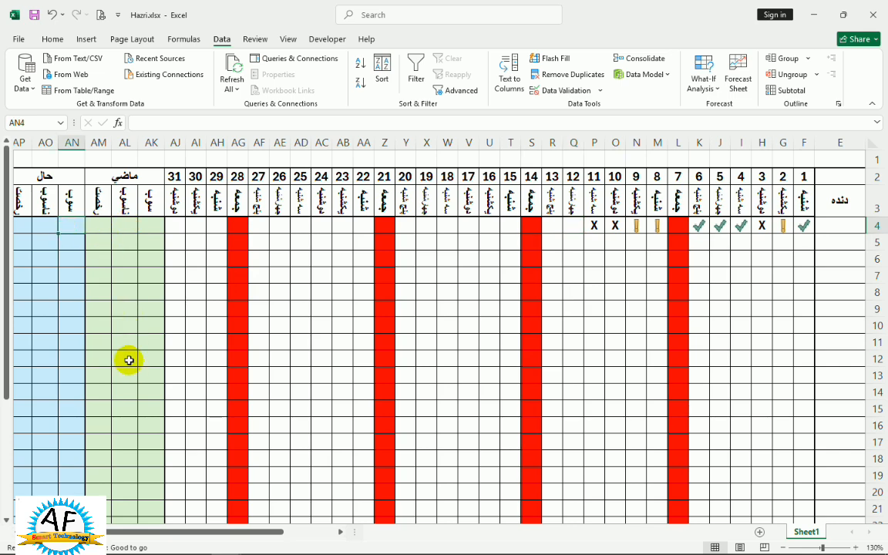
{"action": "type", "text": "=c"}
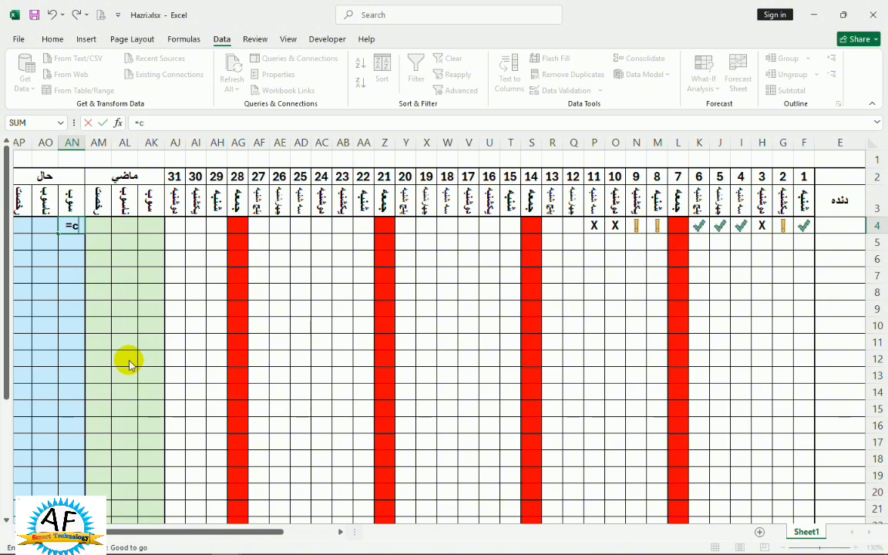
{"action": "type", "text": "ountif("}
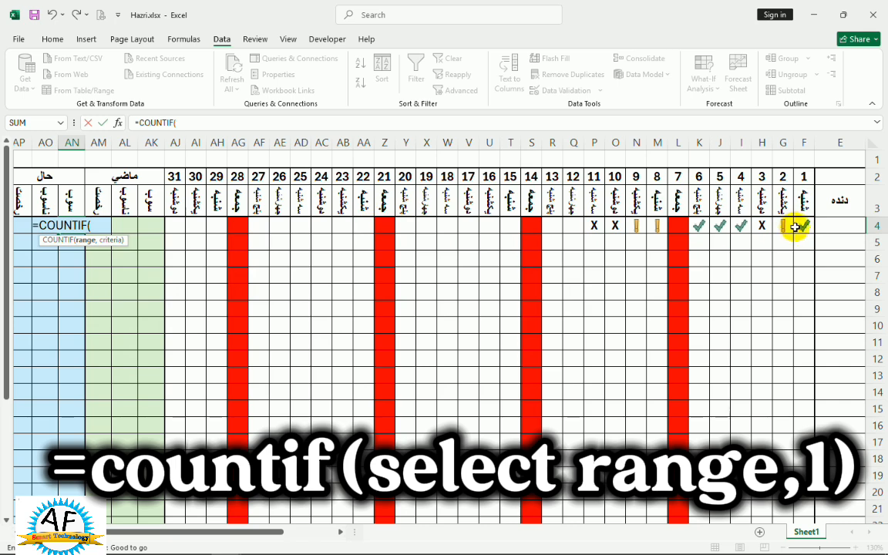
{"action": "left_click_drag", "start_coordinate": [801, 225], "coordinate": [178, 224]}
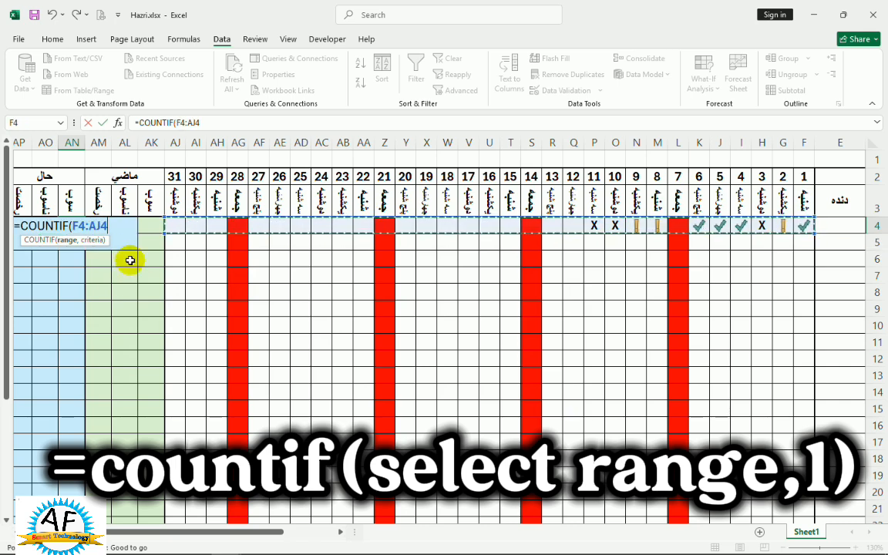
{"action": "type", "text": ","}
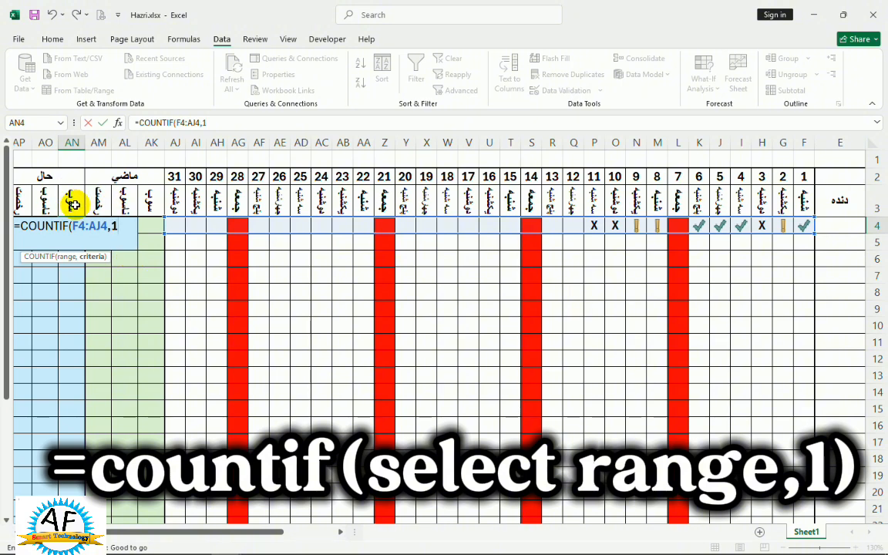
{"action": "type", "text": "1"}
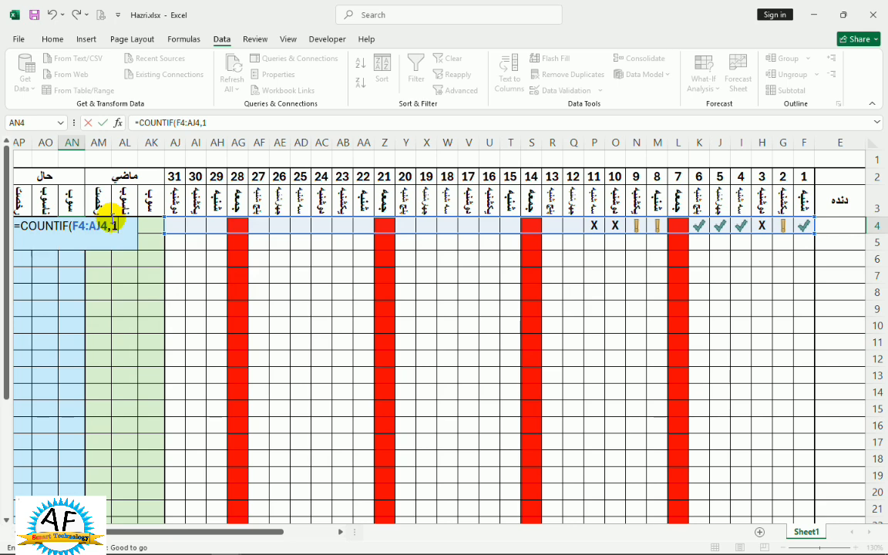
{"action": "key", "text": "Return"}
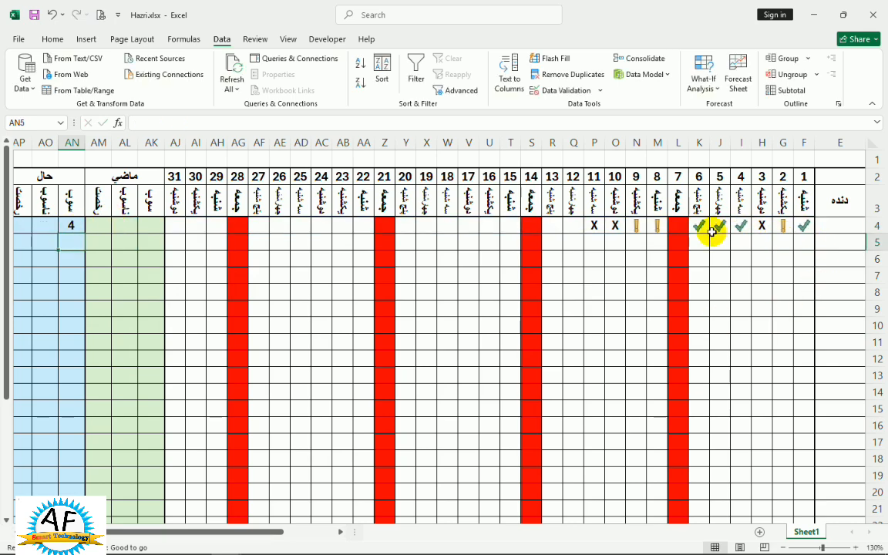
Count the X entries of row 4 in cell AO4 with the formula =COUNTIF(F4:AJ4,"X").
{"action": "left_click", "coordinate": [51, 224]}
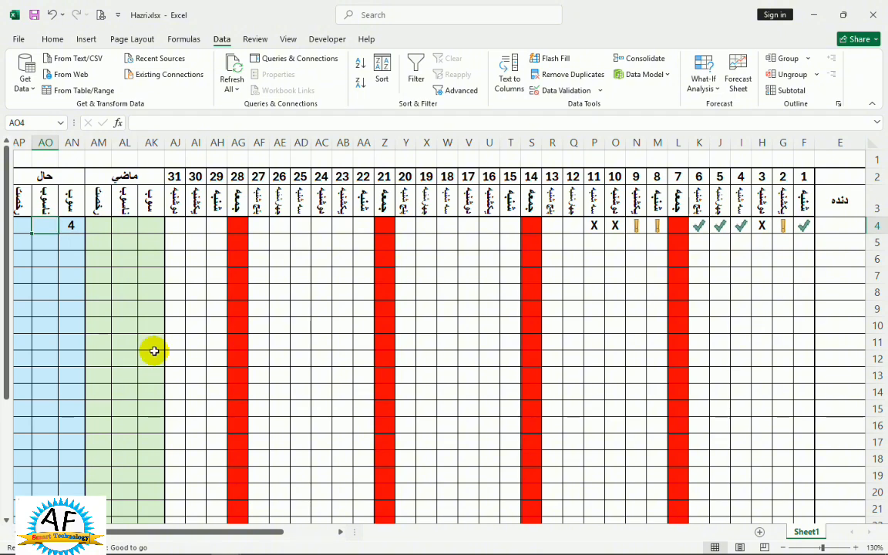
{"action": "type", "text": "=counti"}
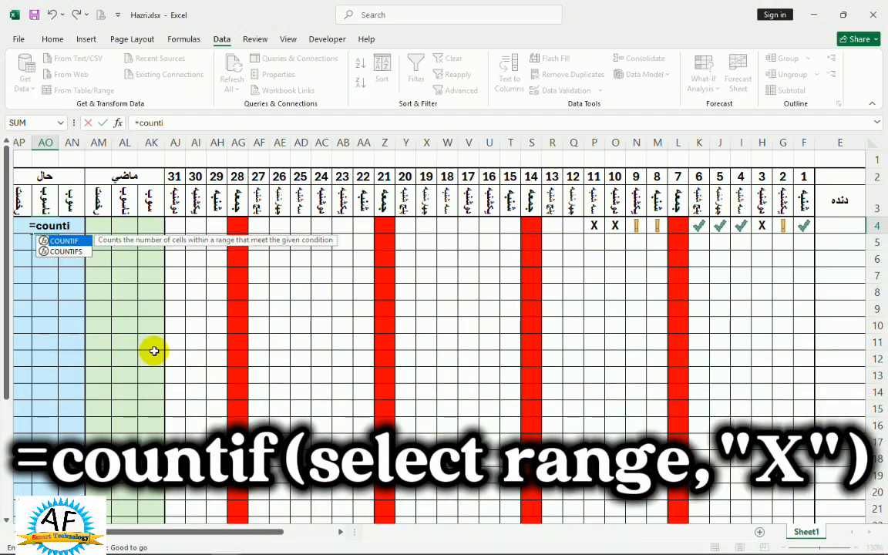
{"action": "key", "text": "Tab"}
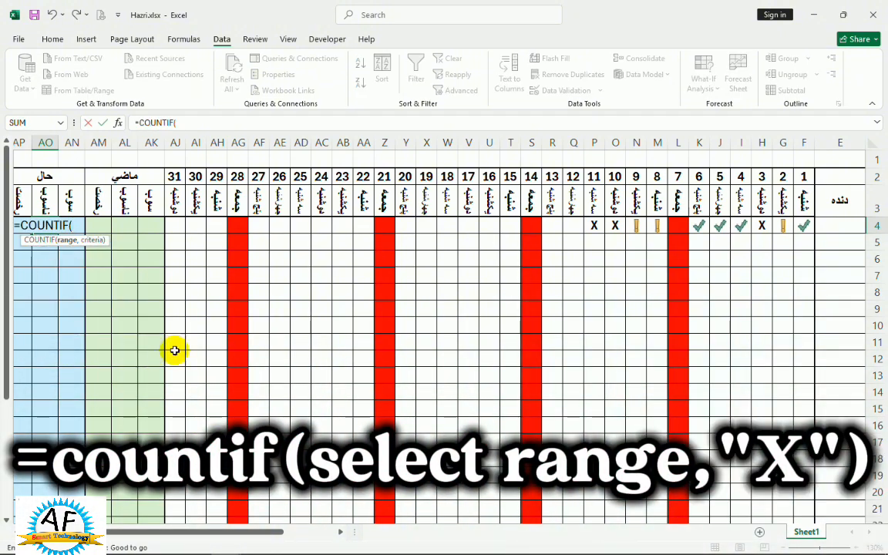
{"action": "left_click_drag", "start_coordinate": [799, 226], "coordinate": [171, 233]}
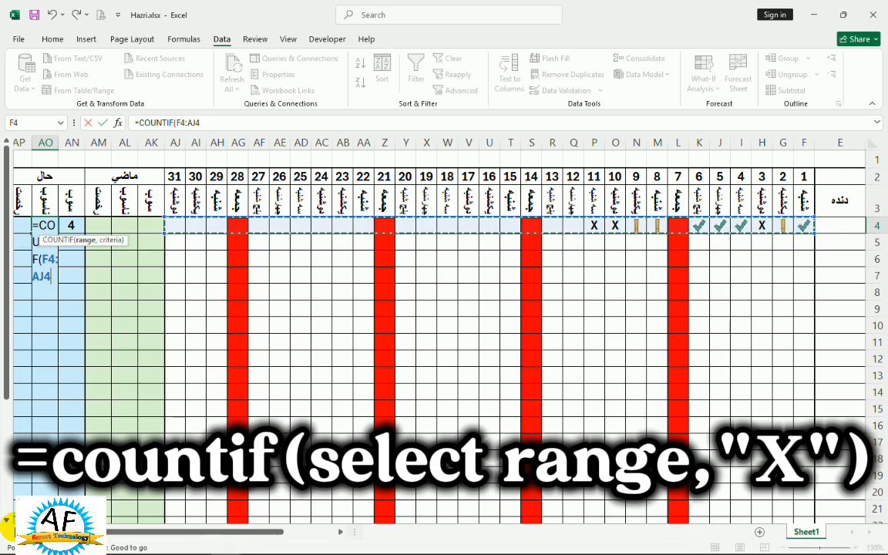
{"action": "left_click", "coordinate": [11, 531]}
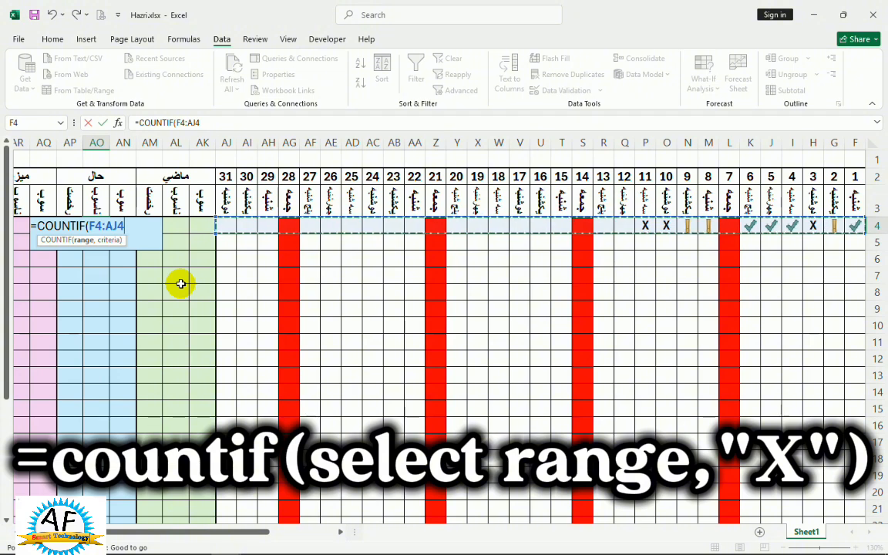
{"action": "type", "text": ","}
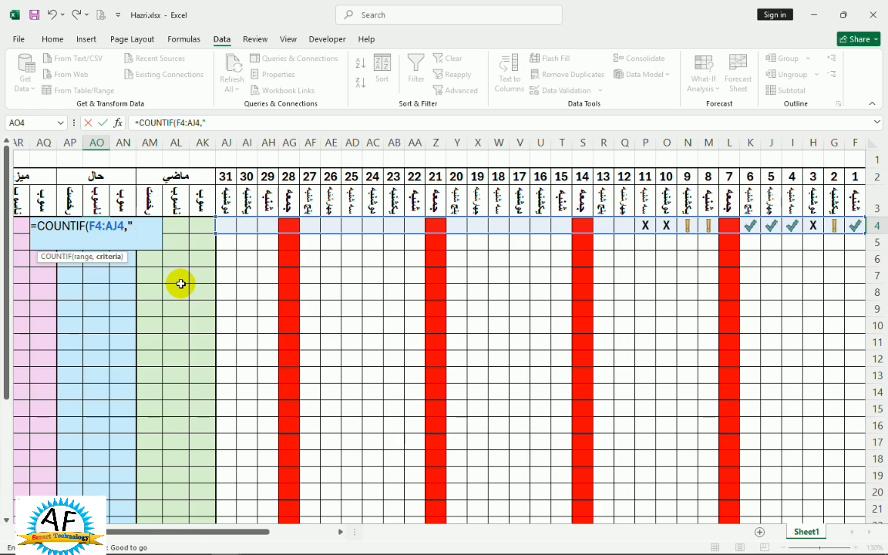
{"action": "key", "text": "alt"}
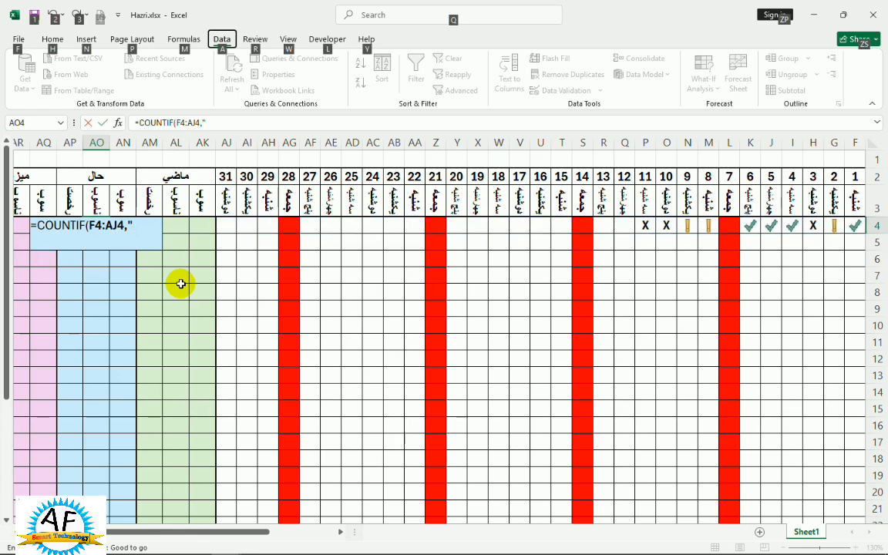
{"action": "left_click", "coordinate": [151, 223]}
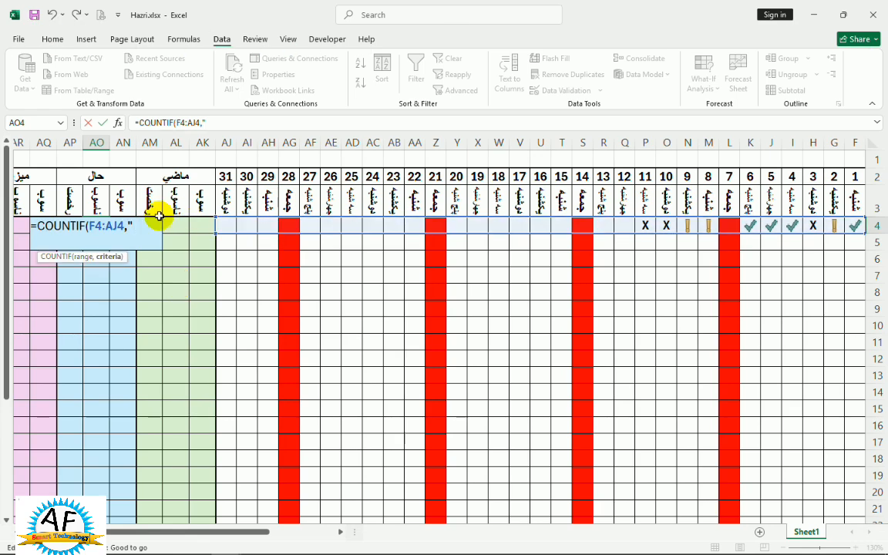
{"action": "key", "text": "BackSpace"}
{"action": "type", "text": "X\""}
{"action": "key", "text": "Return"}
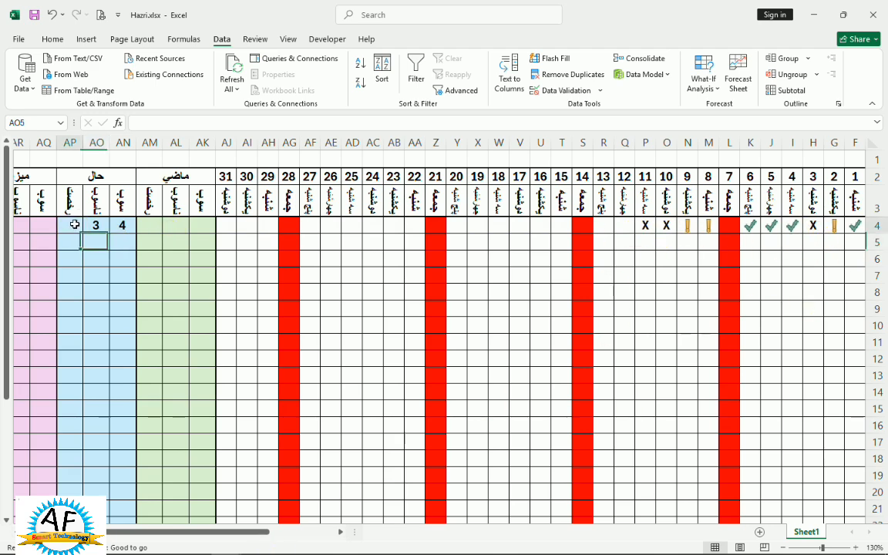
Count the 0 entries of row 4 in cell AP4 with the formula =COUNTIF(F4:AJ4,0).
{"action": "type", "text": "="}
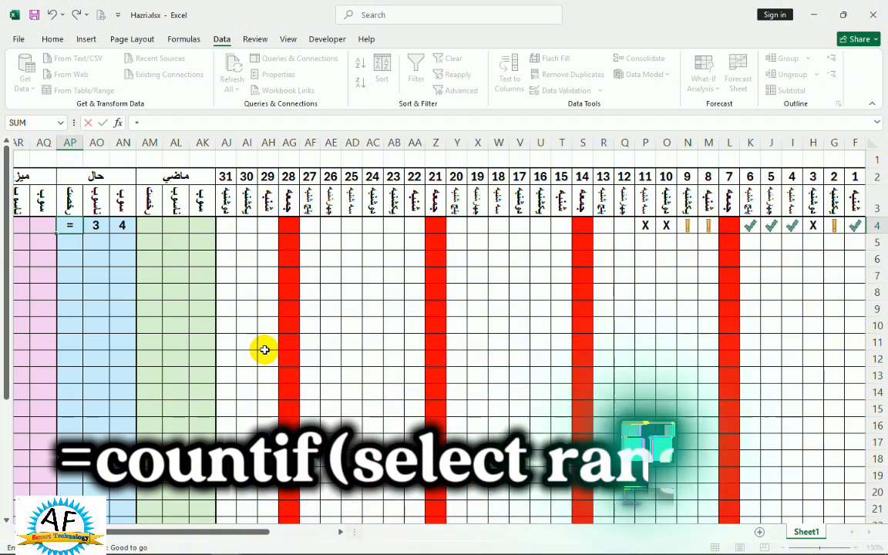
{"action": "type", "text": "countif"}
{"action": "key", "text": "Tab"}
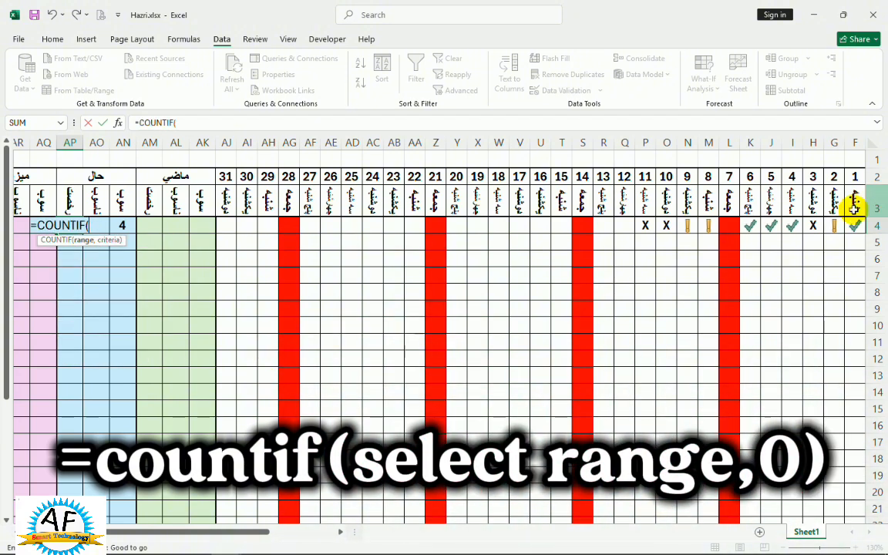
{"action": "left_click_drag", "start_coordinate": [853, 226], "coordinate": [225, 227]}
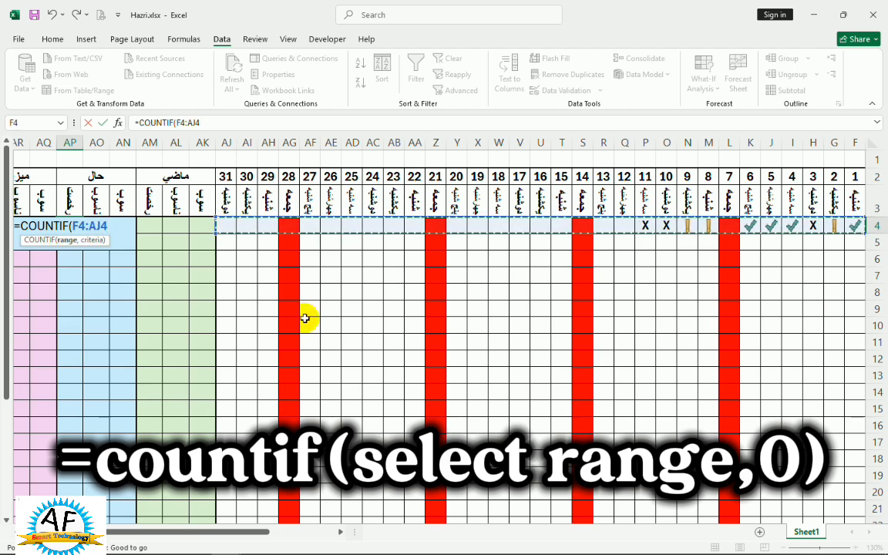
{"action": "type", "text": ","}
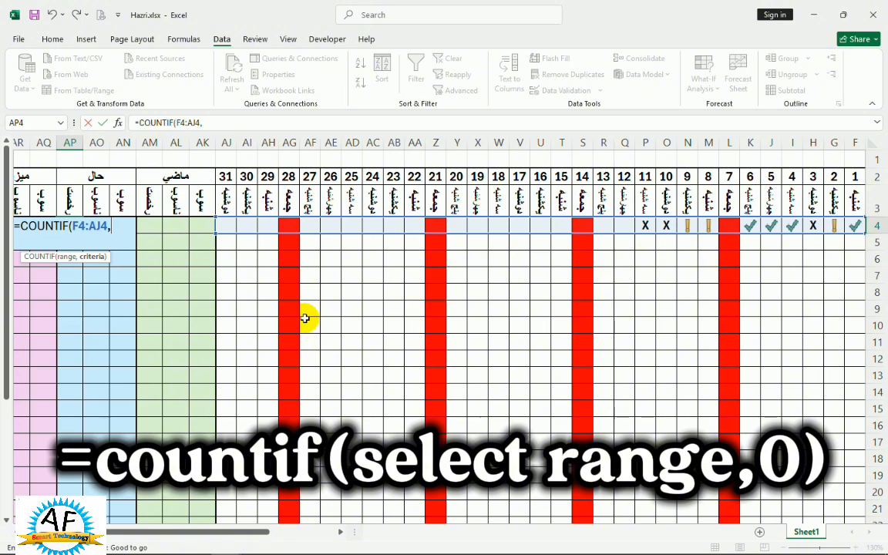
{"action": "type", "text": "0"}
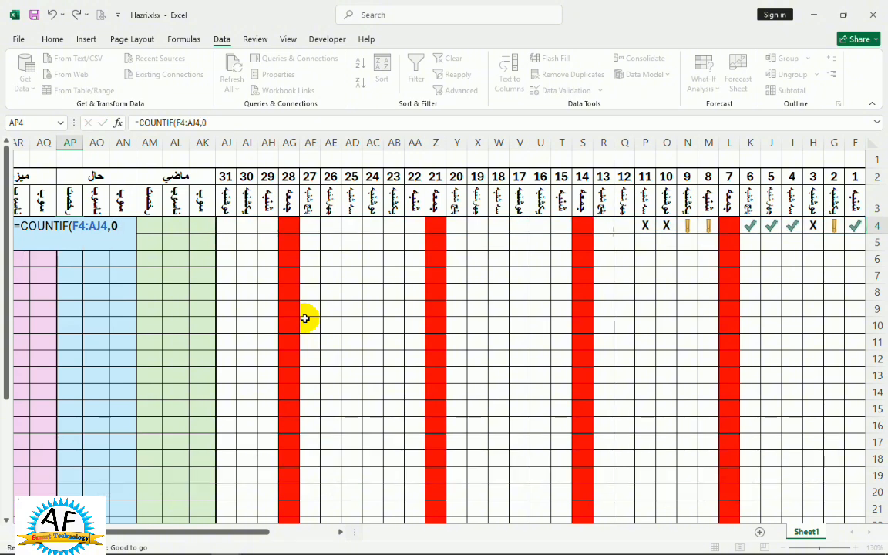
{"action": "key", "text": "Return"}
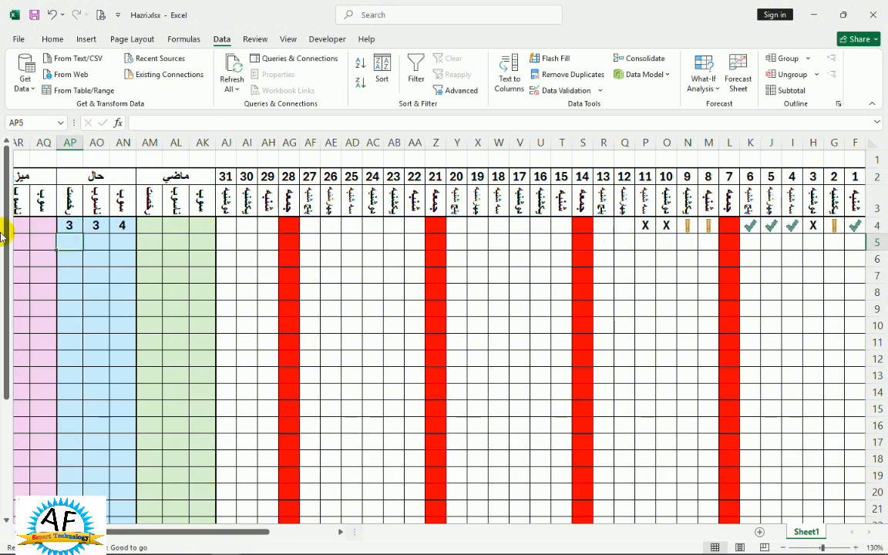
Copy the counting formulas of AN4:AP4 into AN5:AP30, pasting formulas only.
{"action": "left_click_drag", "start_coordinate": [81, 226], "coordinate": [77, 486]}
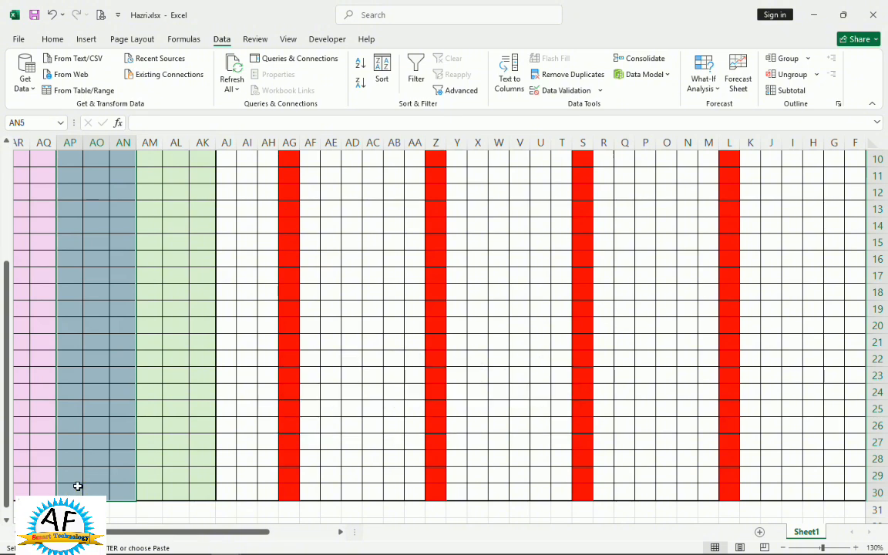
{"action": "right_click", "coordinate": [77, 486]}
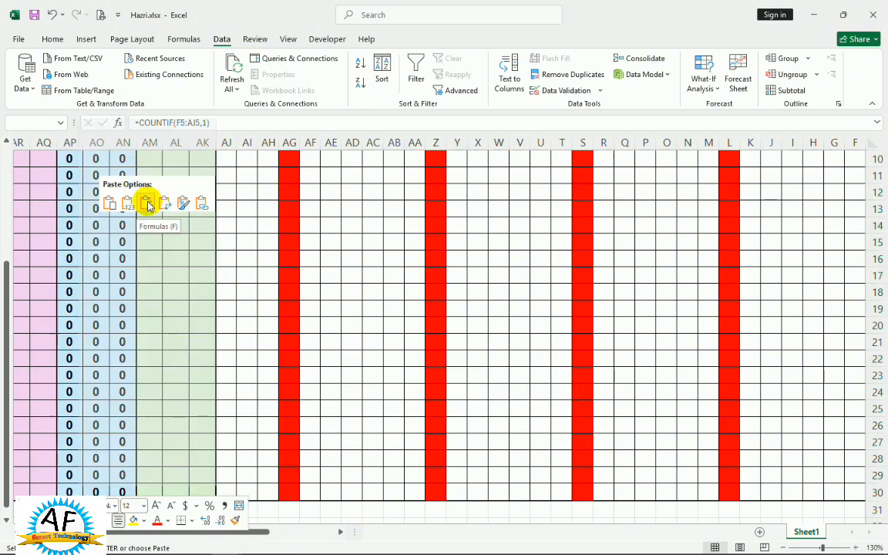
{"action": "left_click", "coordinate": [148, 205]}
{"action": "scroll", "coordinate": [154, 189], "scroll_direction": "up", "scroll_amount": 3}
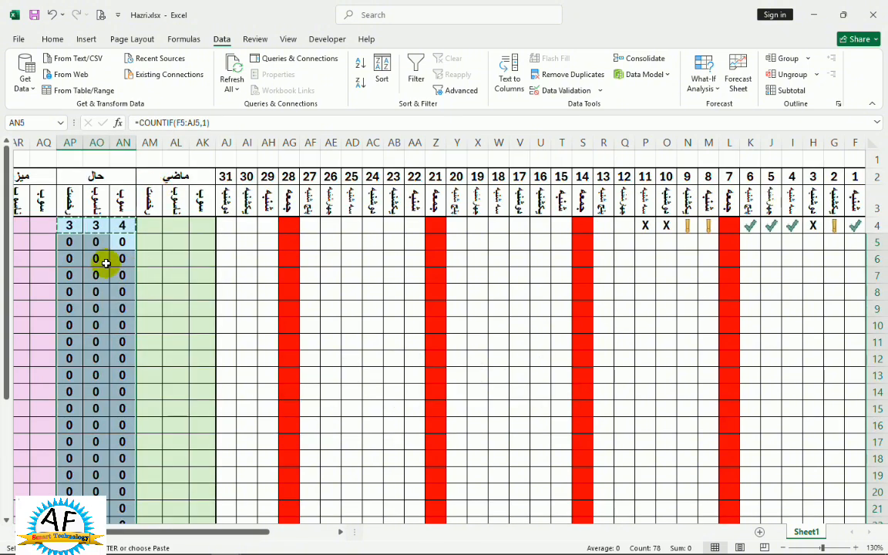
Add the first past and current counts of row 4 in cell AQ4 with the formula =AK4+AN4.
{"action": "left_click", "coordinate": [35, 224]}
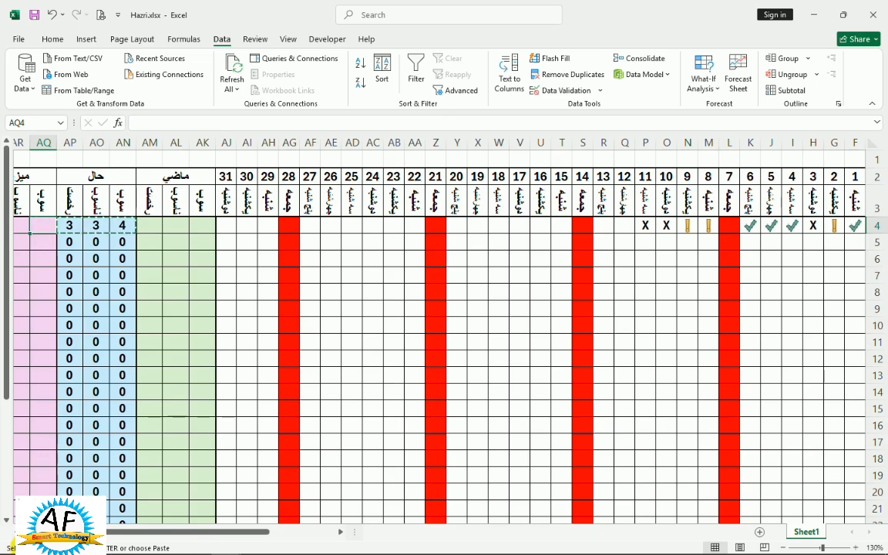
{"action": "left_click", "coordinate": [7, 532]}
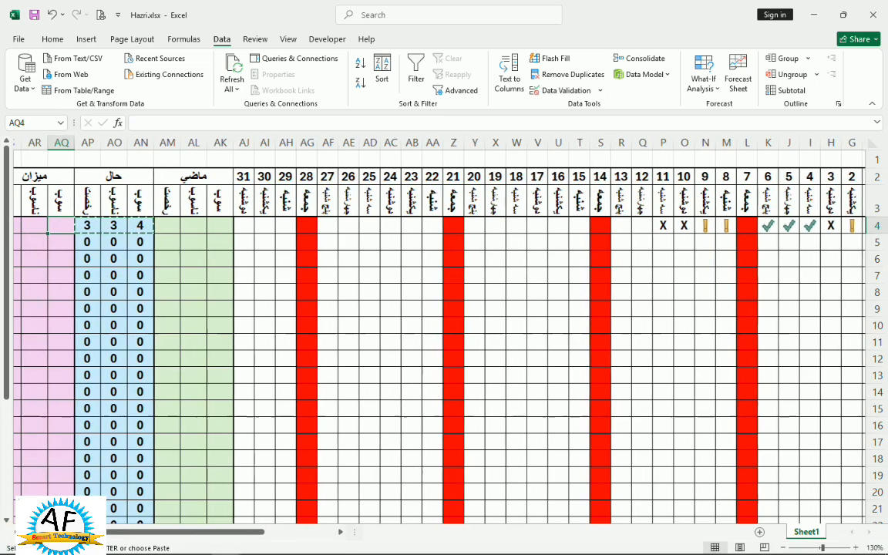
{"action": "left_click", "coordinate": [6, 532]}
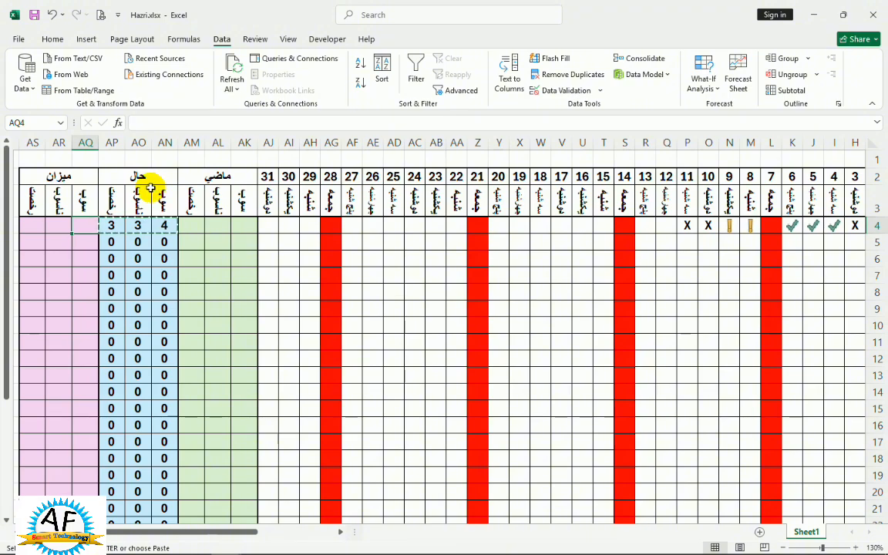
{"action": "left_click", "coordinate": [8, 531]}
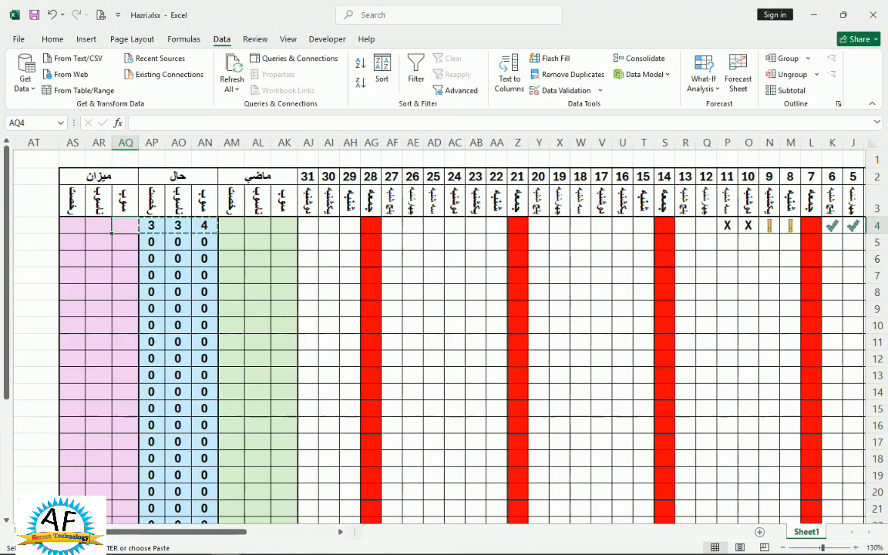
{"action": "type", "text": "="}
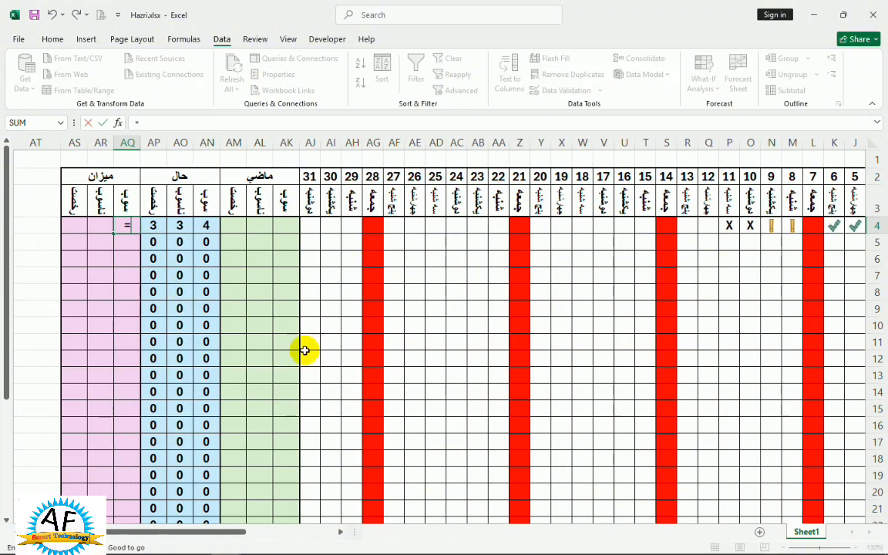
{"action": "left_click", "coordinate": [290, 226]}
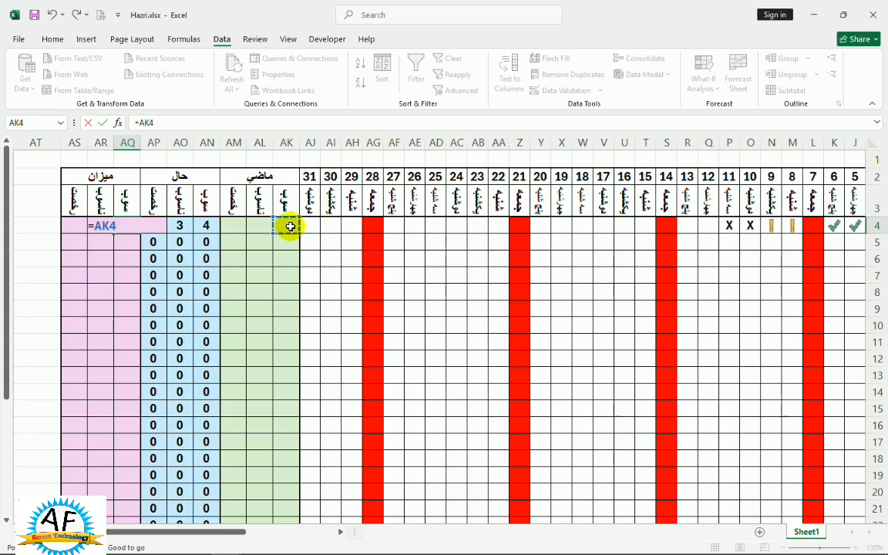
{"action": "type", "text": "+"}
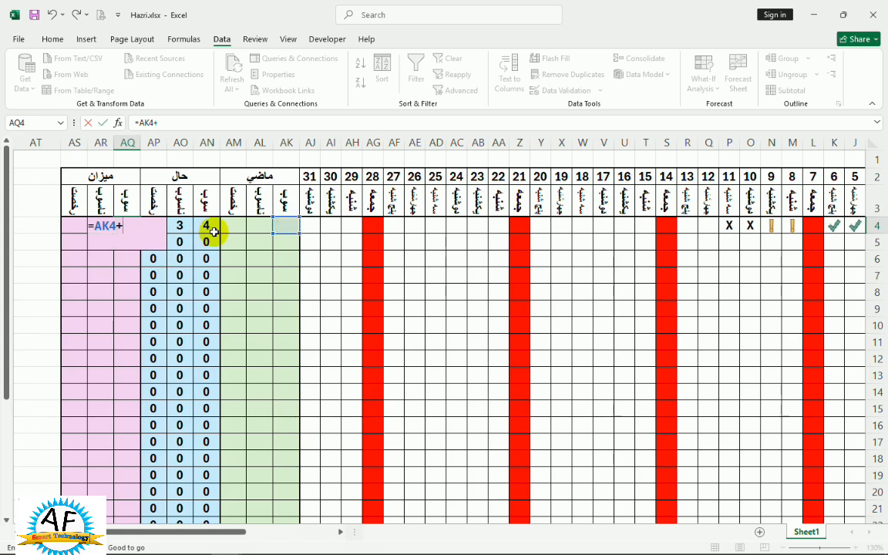
{"action": "key", "text": "Return"}
Complete the row 4 totals with the formulas =AL4+AO4 in cell AR4 and =AM4+AP4 in cell AS4.
{"action": "left_click", "coordinate": [100, 225]}
{"action": "type", "text": "="}
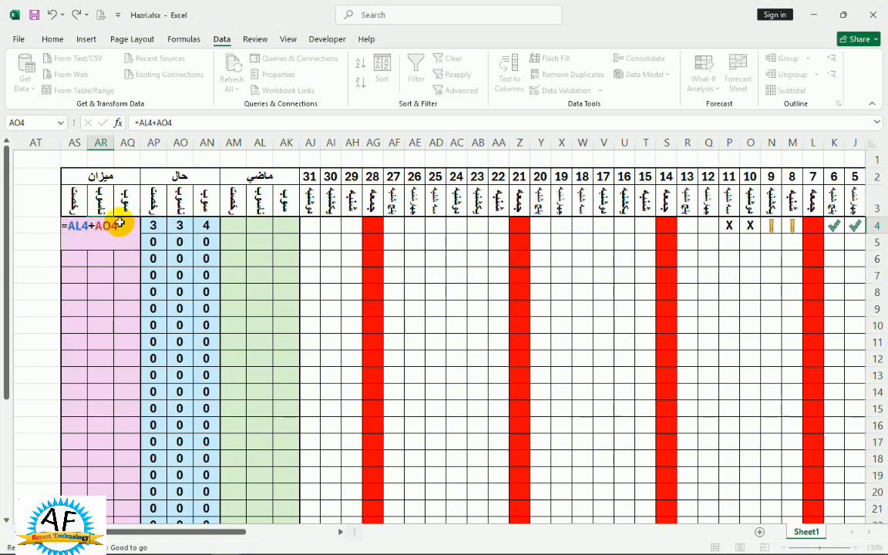
{"action": "key", "text": "Return"}
{"action": "left_click", "coordinate": [74, 223]}
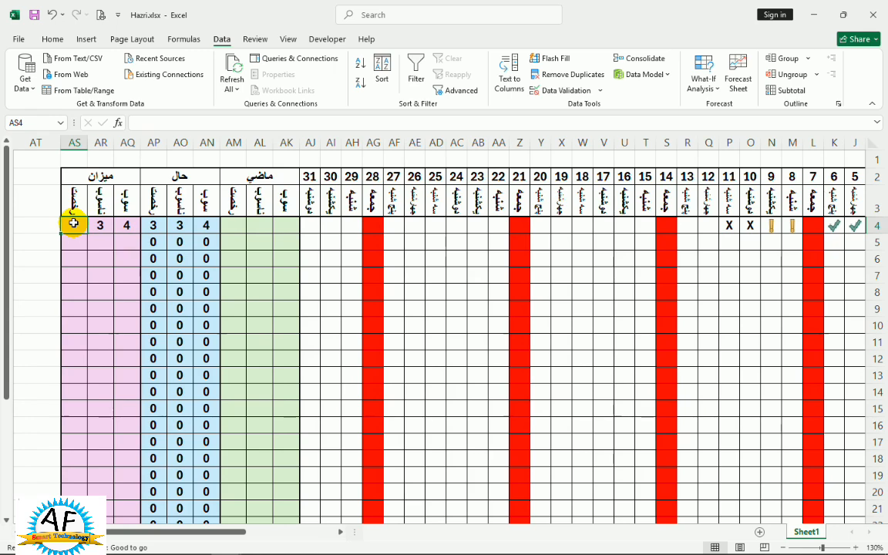
{"action": "type", "text": "="}
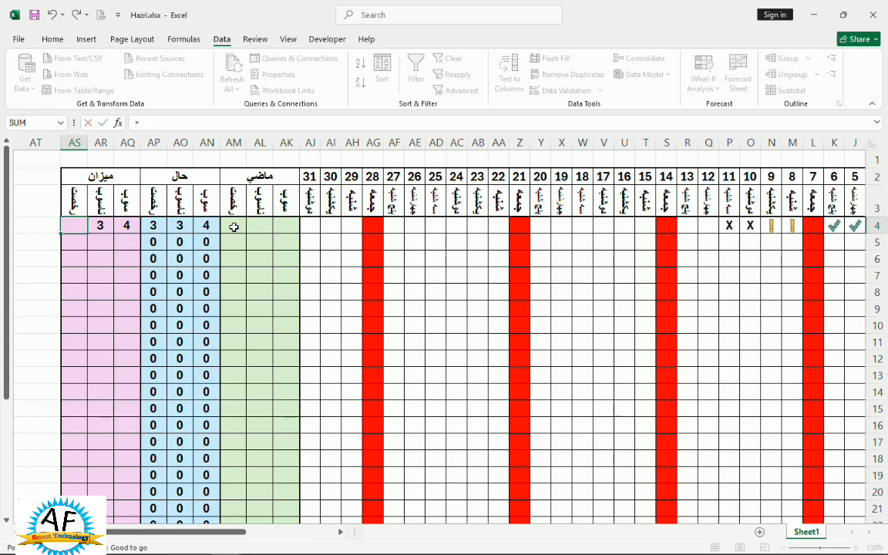
{"action": "left_click", "coordinate": [234, 227]}
{"action": "type", "text": "+"}
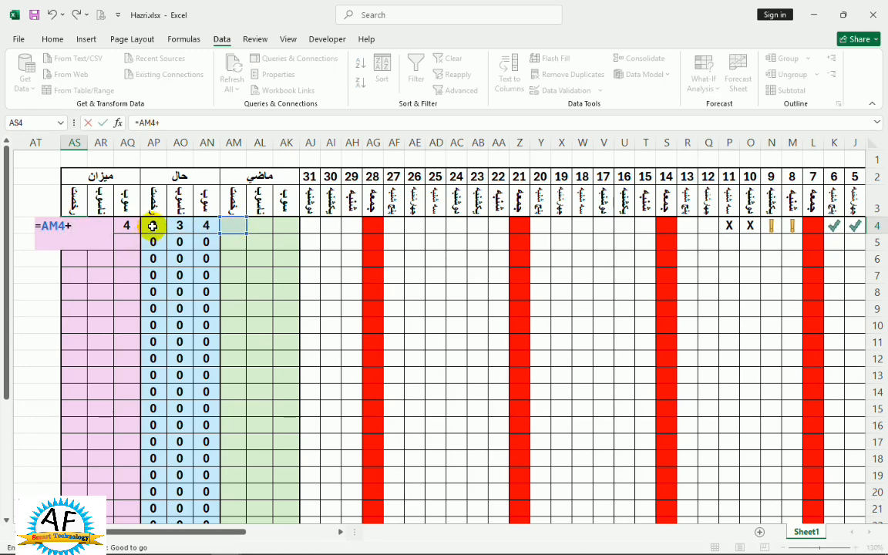
{"action": "key", "text": "Return"}
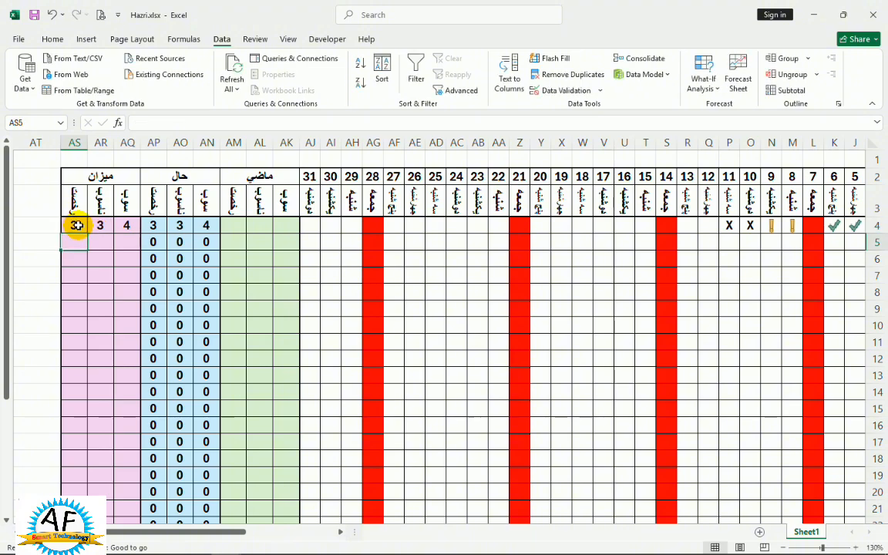
Copy the total formulas of AQ4:AS4 into AQ5:AS30, pasting formulas only.
{"action": "left_click_drag", "start_coordinate": [76, 225], "coordinate": [119, 219]}
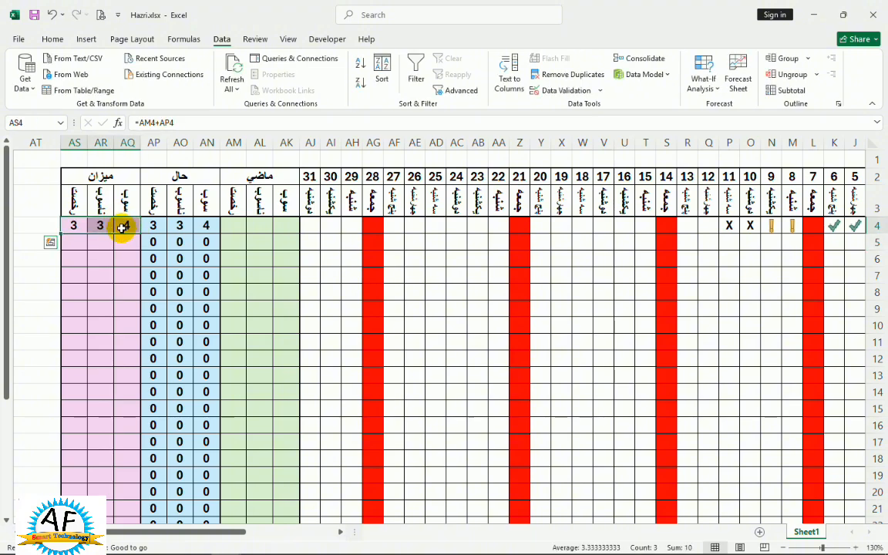
{"action": "key", "text": "ctrl+c"}
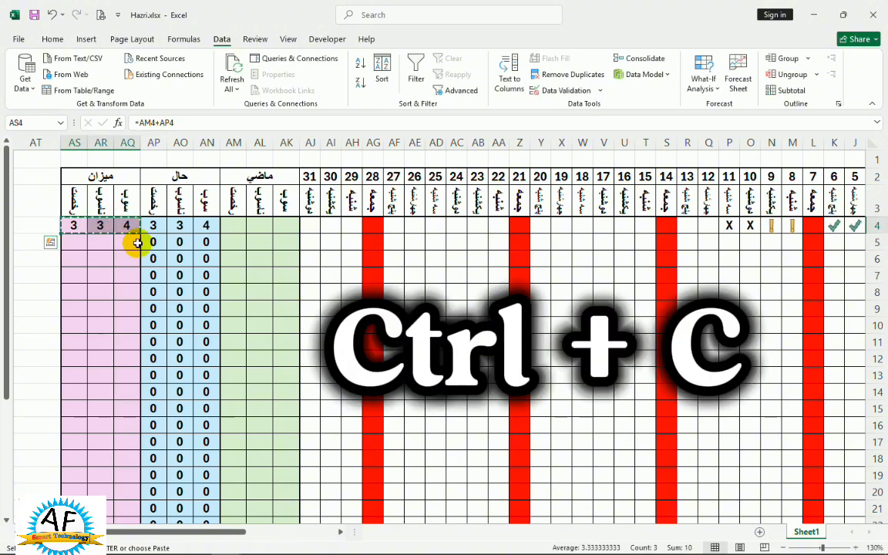
{"action": "left_click_drag", "start_coordinate": [137, 244], "coordinate": [89, 479]}
{"action": "key", "text": "ctrl+v"}
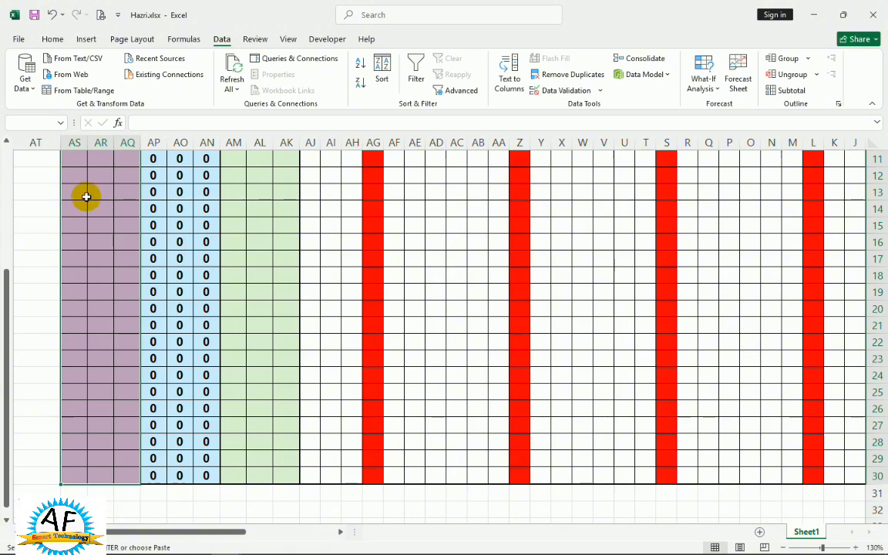
{"action": "right_click", "coordinate": [99, 246]}
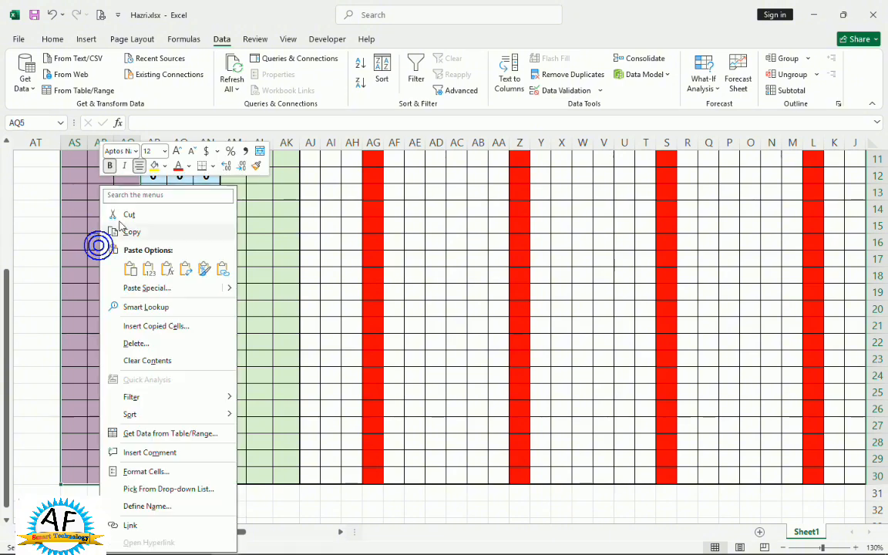
{"action": "left_click", "coordinate": [169, 269]}
{"action": "scroll", "coordinate": [210, 313], "scroll_direction": "up", "scroll_amount": 4}
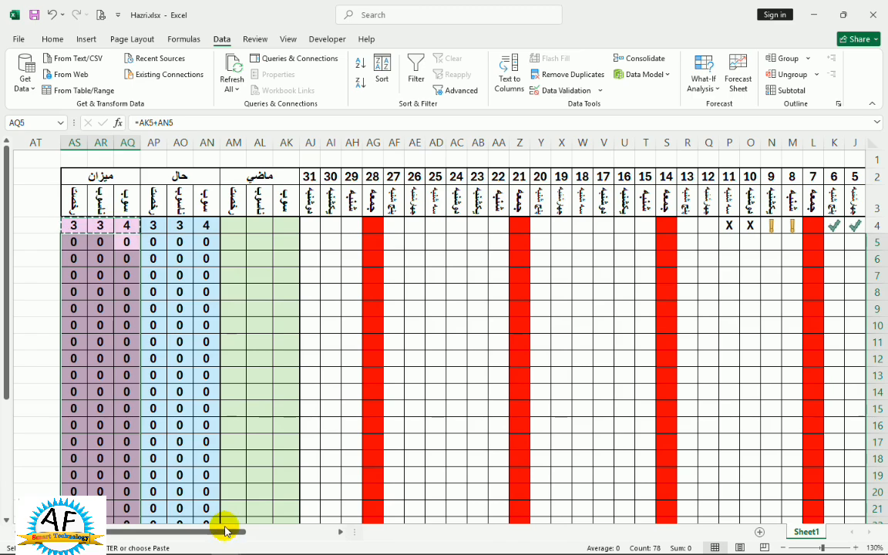
{"action": "left_click_drag", "start_coordinate": [239, 530], "coordinate": [331, 535]}
{"action": "left_click", "coordinate": [445, 256]}
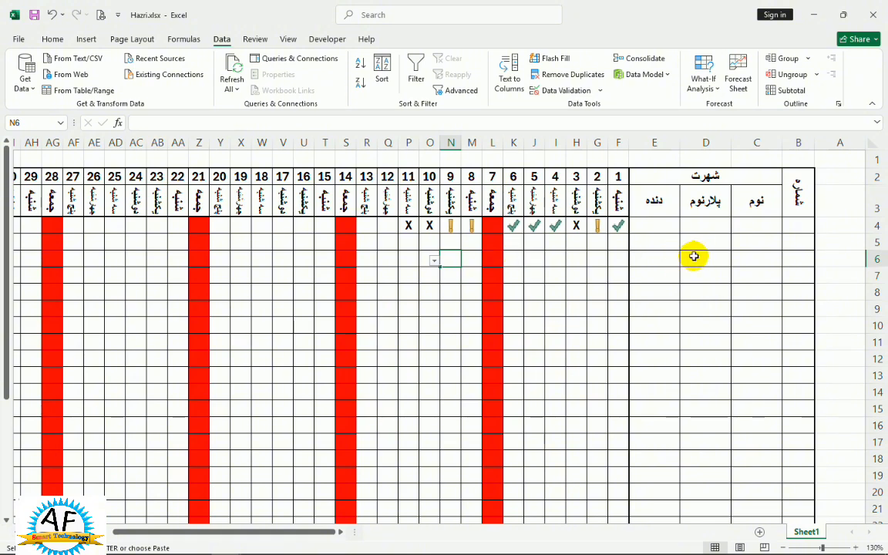
{"action": "left_click", "coordinate": [357, 313]}
{"action": "left_click", "coordinate": [422, 261]}
{"action": "left_click", "coordinate": [433, 336]}
{"action": "left_click", "coordinate": [401, 248]}
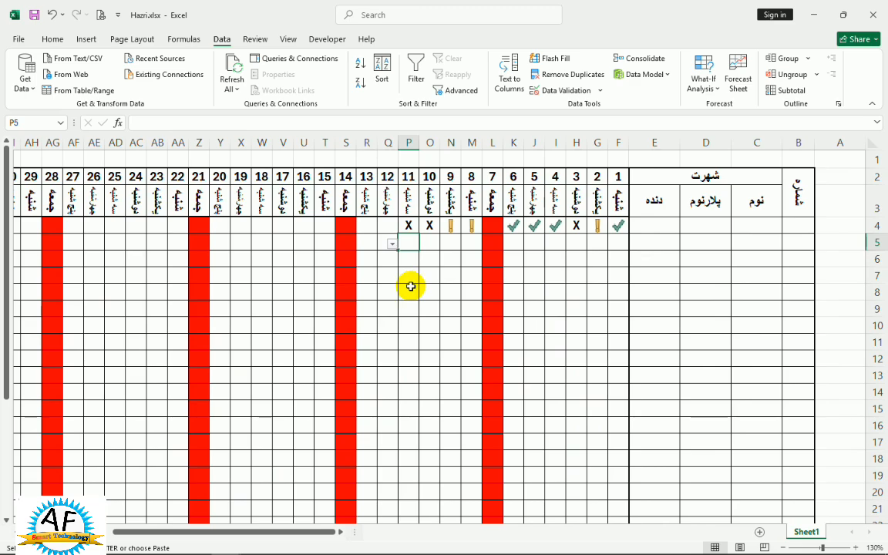
Create a formula-based conditional formatting rule for the range B4:AS30 with the formula =cell("row")=Row().
{"action": "left_click_drag", "start_coordinate": [798, 225], "coordinate": [88, 484]}
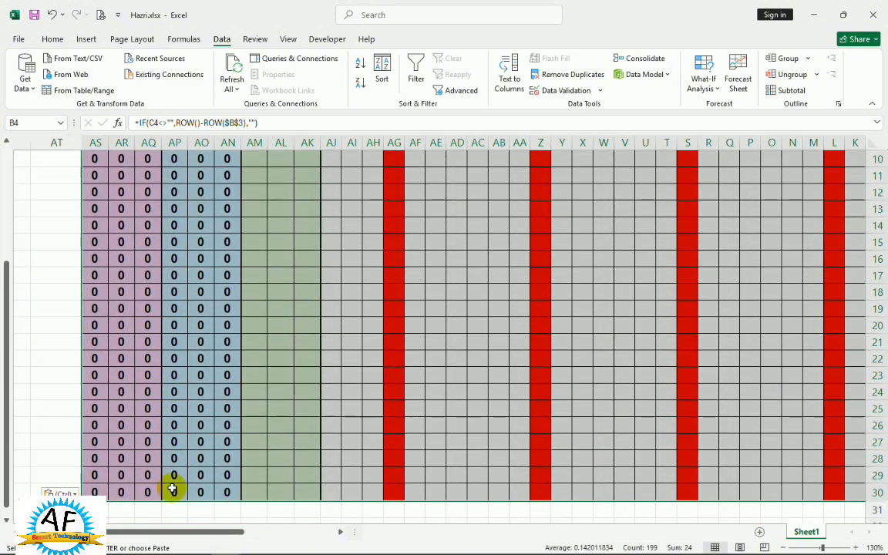
{"action": "left_click", "coordinate": [54, 39]}
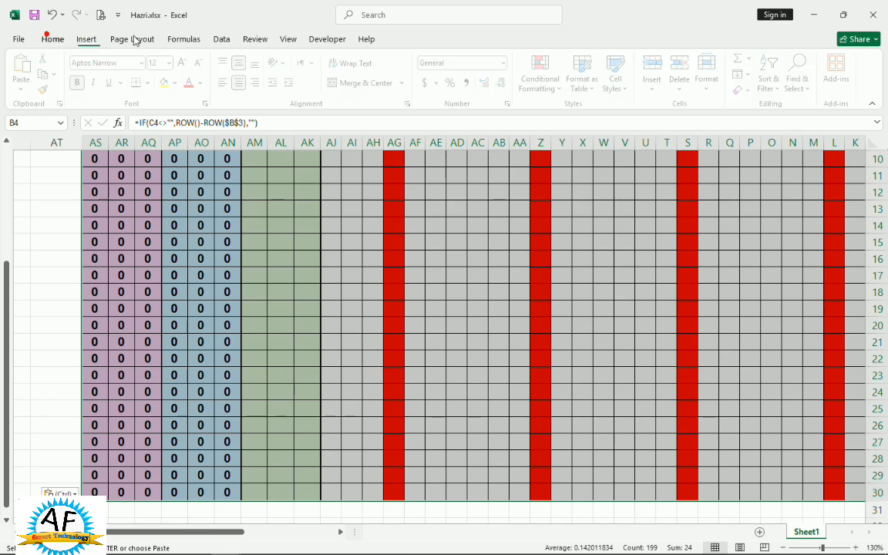
{"action": "left_click", "coordinate": [557, 91]}
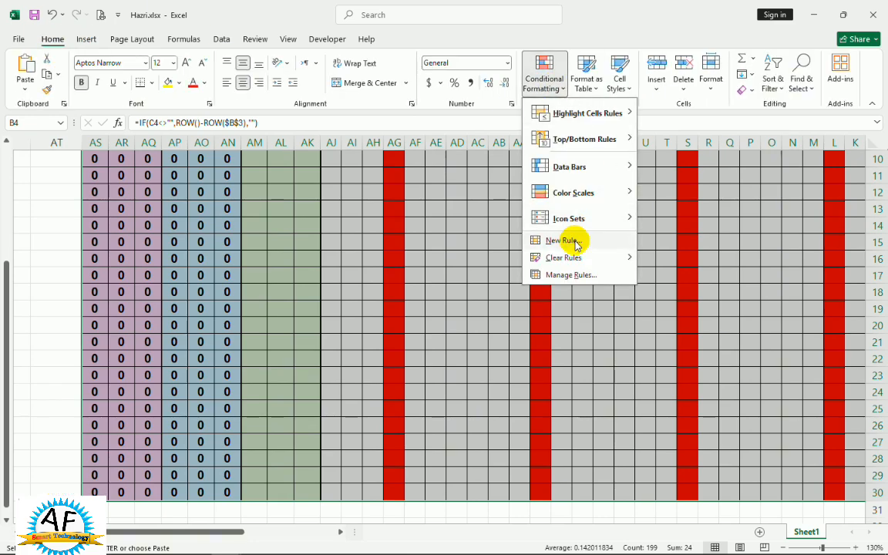
{"action": "left_click", "coordinate": [562, 240]}
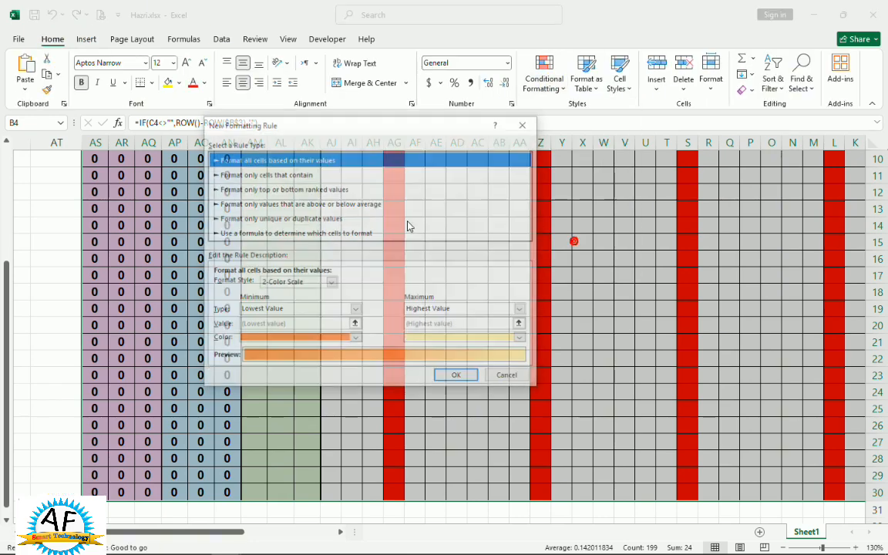
{"action": "left_click", "coordinate": [245, 234]}
{"action": "left_click", "coordinate": [289, 284]}
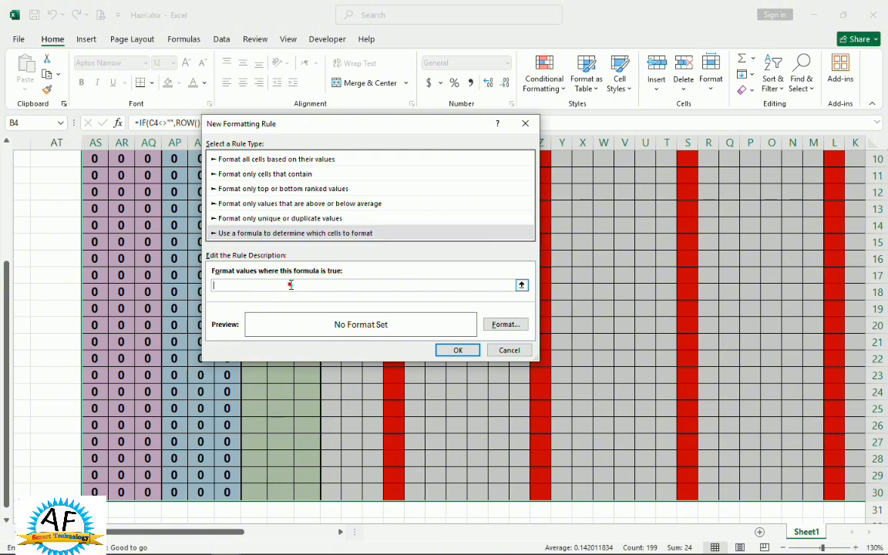
{"action": "type", "text": "="}
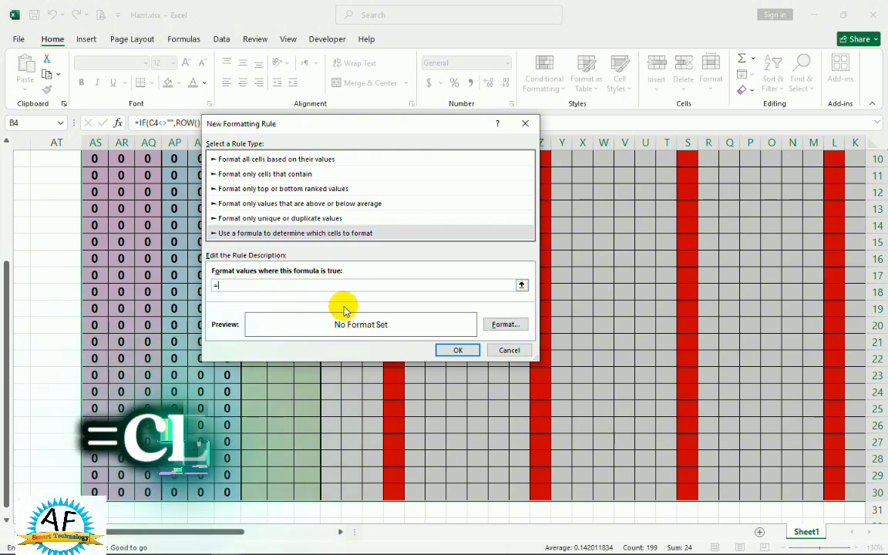
{"action": "type", "text": "cell"}
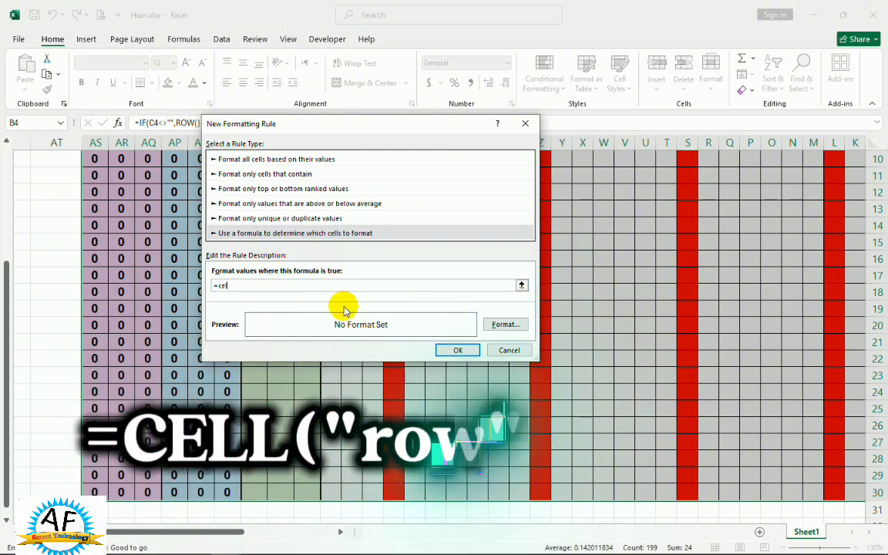
{"action": "type", "text": "(\"row"}
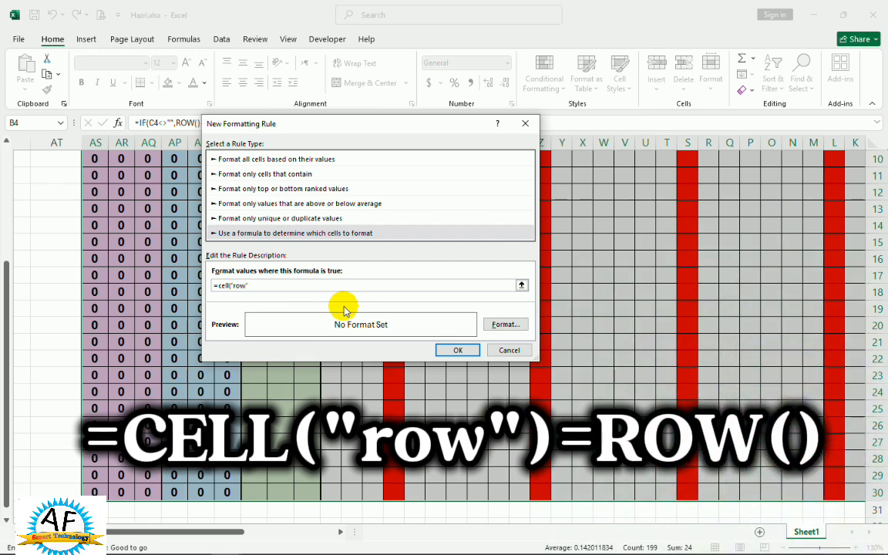
{"action": "type", "text": "\")=Row("}
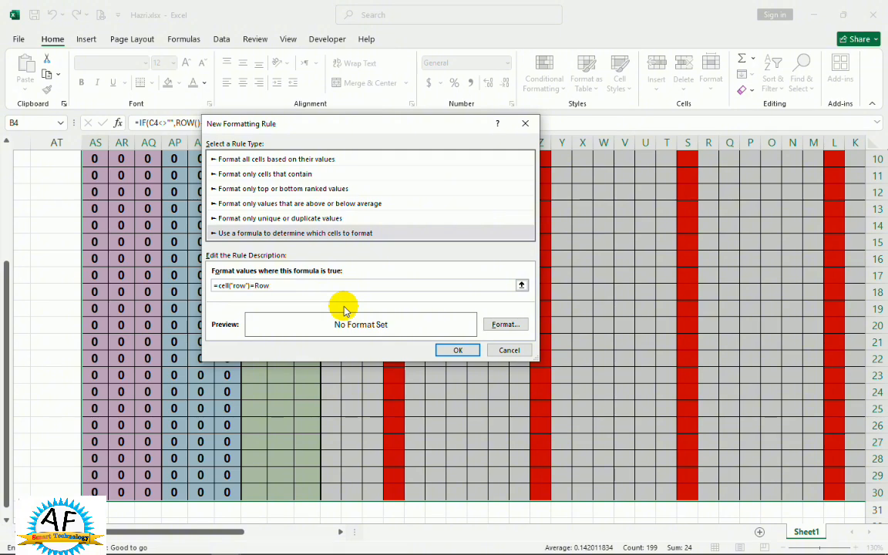
Give the row-highlighting rule a light green fill and apply it to the attendance table.
{"action": "left_click", "coordinate": [502, 324]}
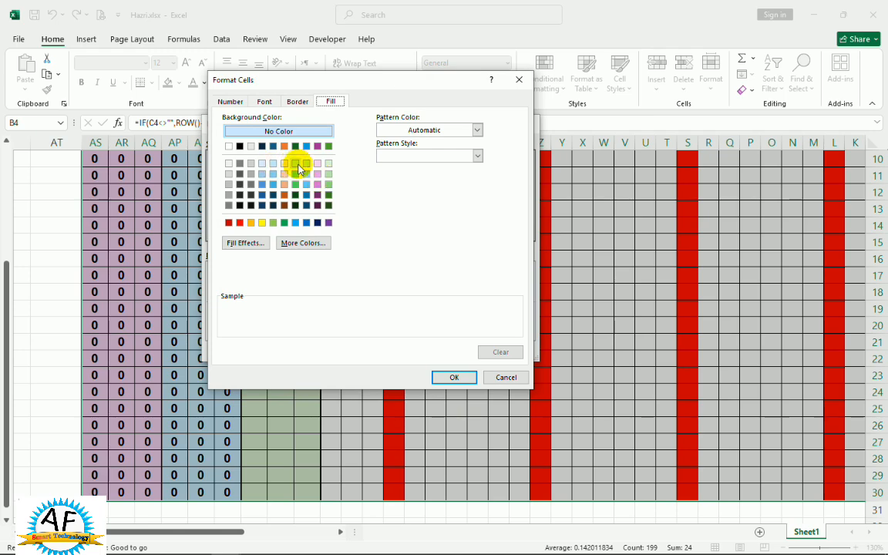
{"action": "left_click", "coordinate": [296, 163]}
{"action": "left_click", "coordinate": [455, 378]}
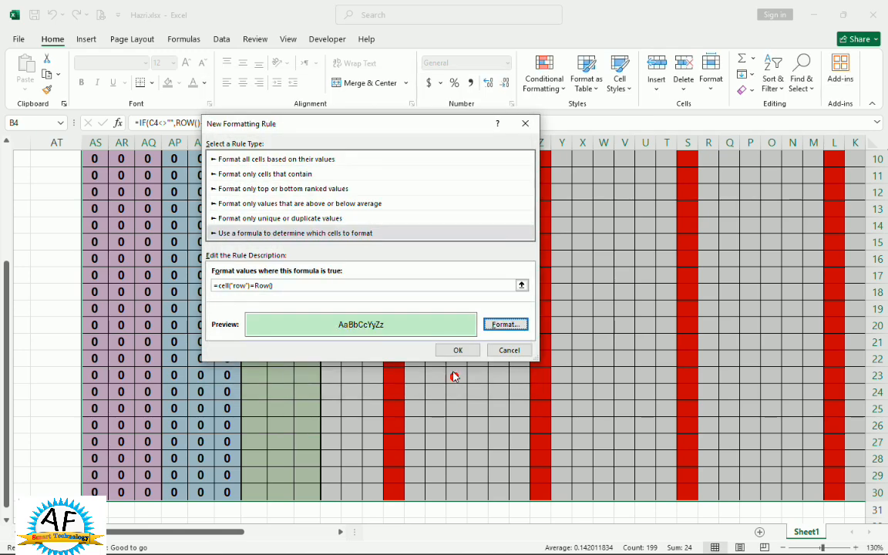
{"action": "left_click", "coordinate": [453, 351]}
{"action": "scroll", "coordinate": [518, 266], "scroll_direction": "up", "scroll_amount": 1}
{"action": "scroll", "coordinate": [519, 266], "scroll_direction": "up", "scroll_amount": 2}
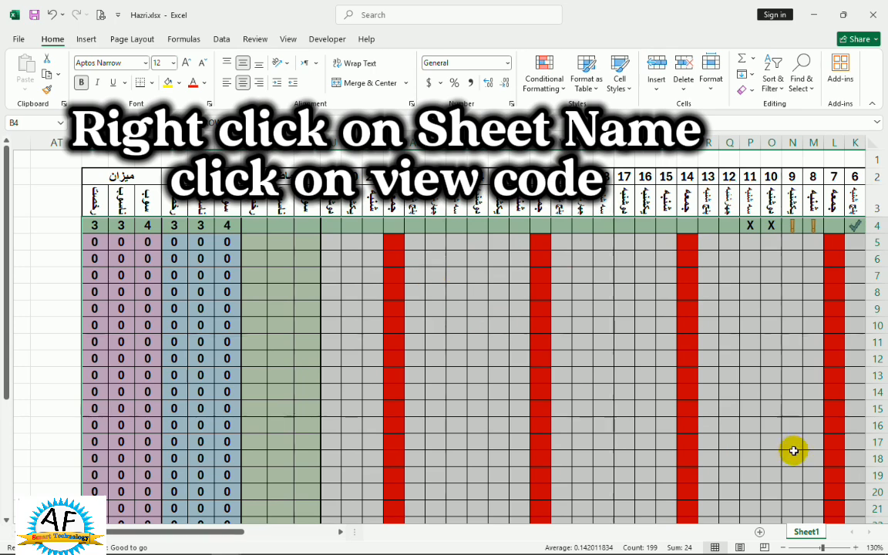
Add a Worksheet SelectionChange procedure containing ActiveCell.Calculate to the code of Sheet1.
{"action": "right_click", "coordinate": [808, 534]}
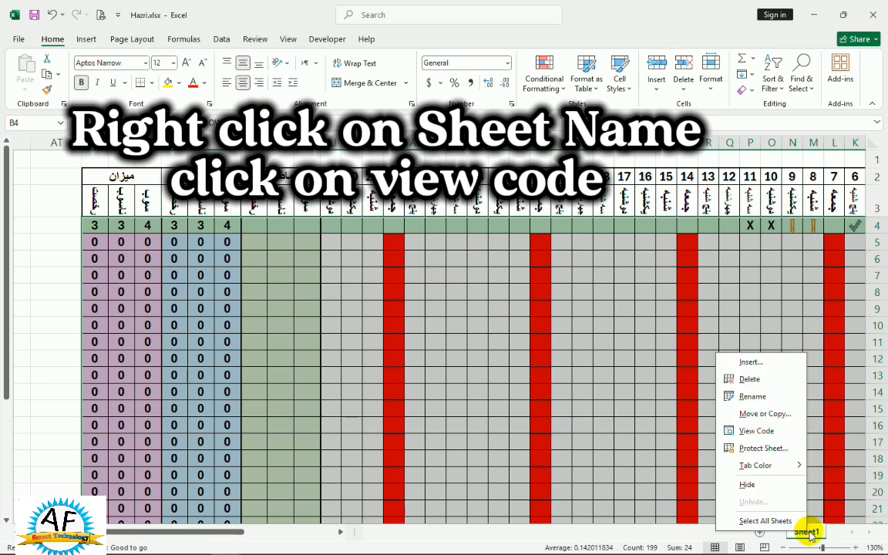
{"action": "left_click", "coordinate": [747, 430]}
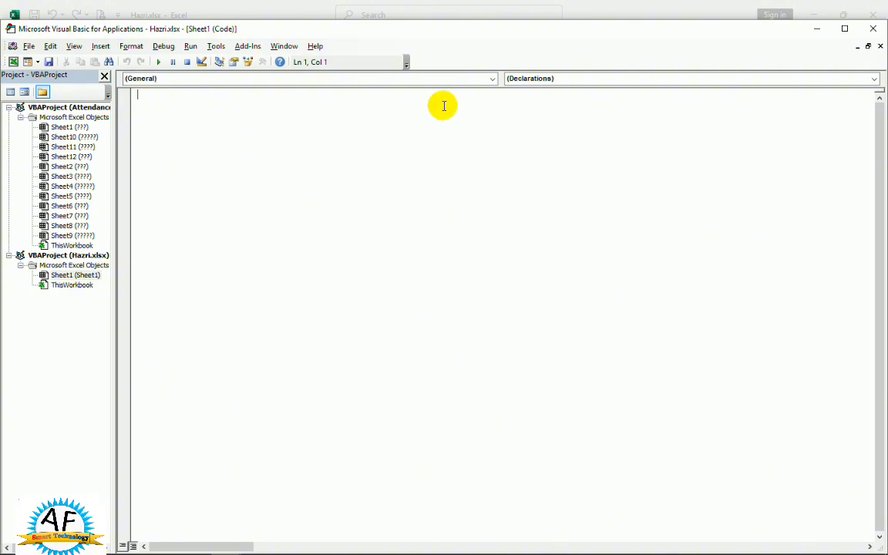
{"action": "left_click", "coordinate": [491, 79]}
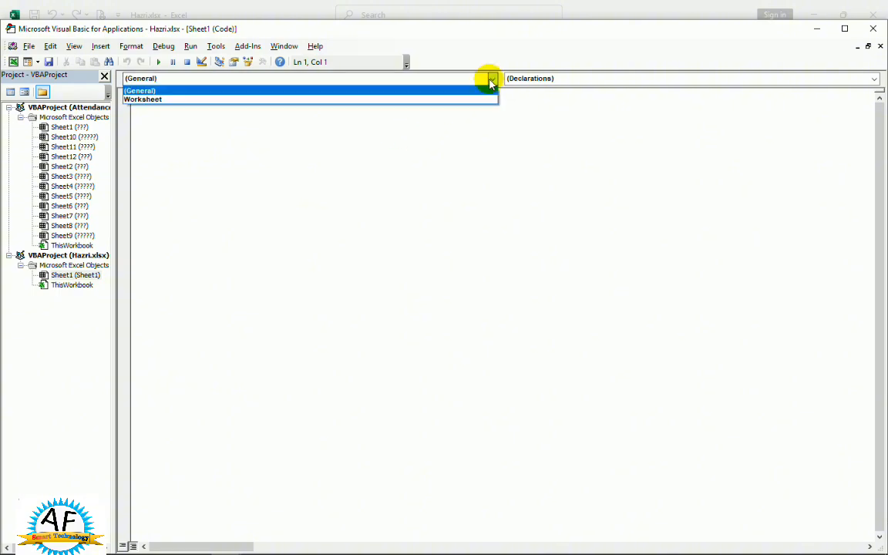
{"action": "left_click", "coordinate": [461, 99]}
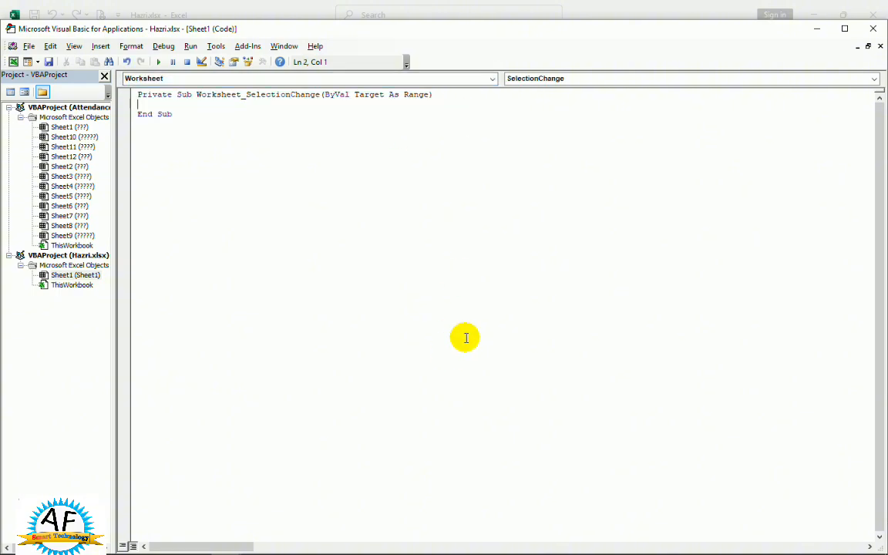
{"action": "type", "text": "activ"}
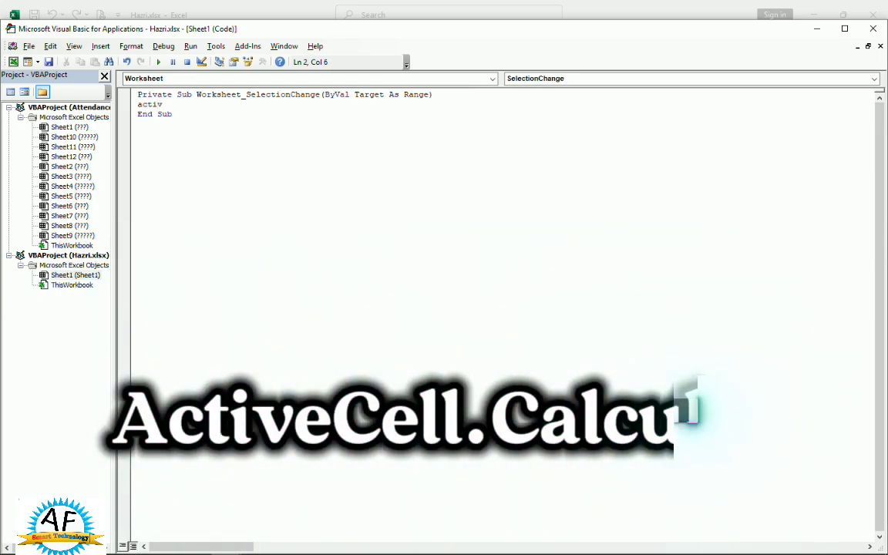
{"action": "type", "text": "ecel"}
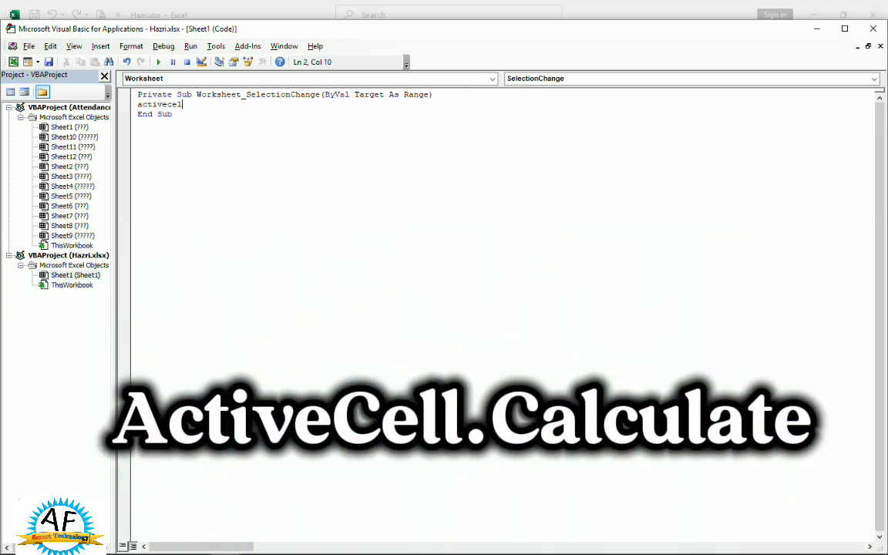
{"action": "type", "text": "l.Calculate"}
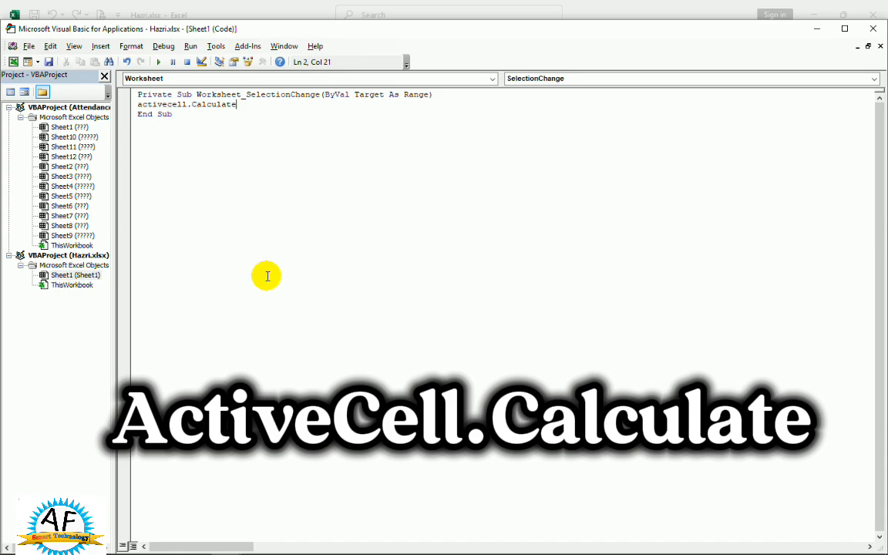
Save the workbook as the Excel Macro-Enabled Workbook Hazri.xlsm on the Desktop and close the code editor.
{"action": "left_click", "coordinate": [48, 62]}
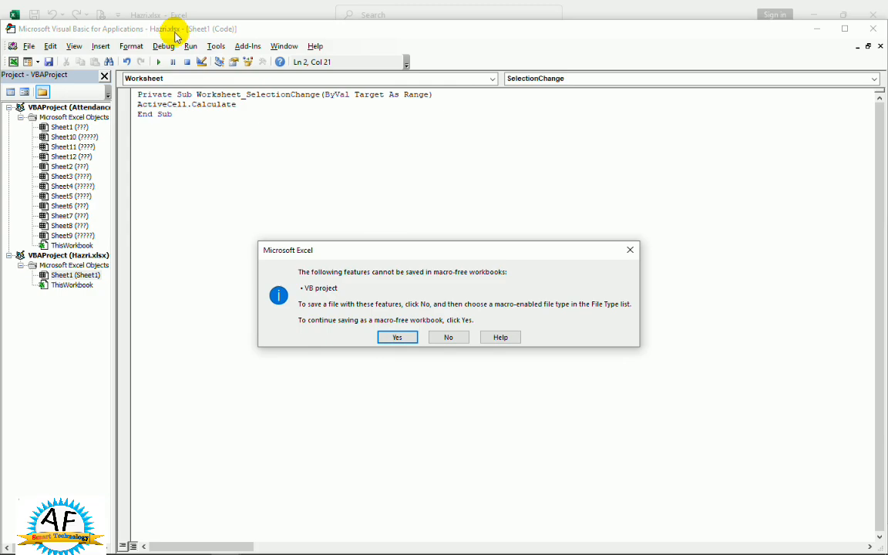
{"action": "left_click", "coordinate": [453, 337]}
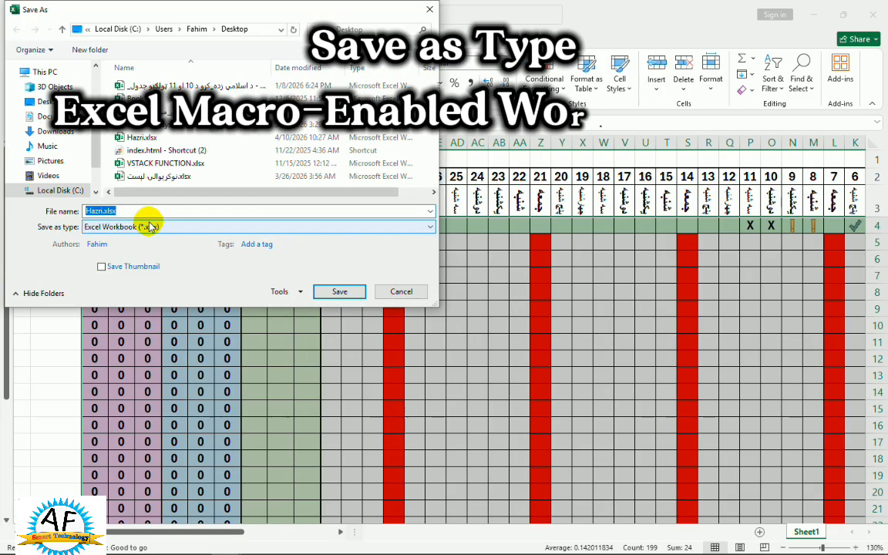
{"action": "left_click", "coordinate": [100, 227]}
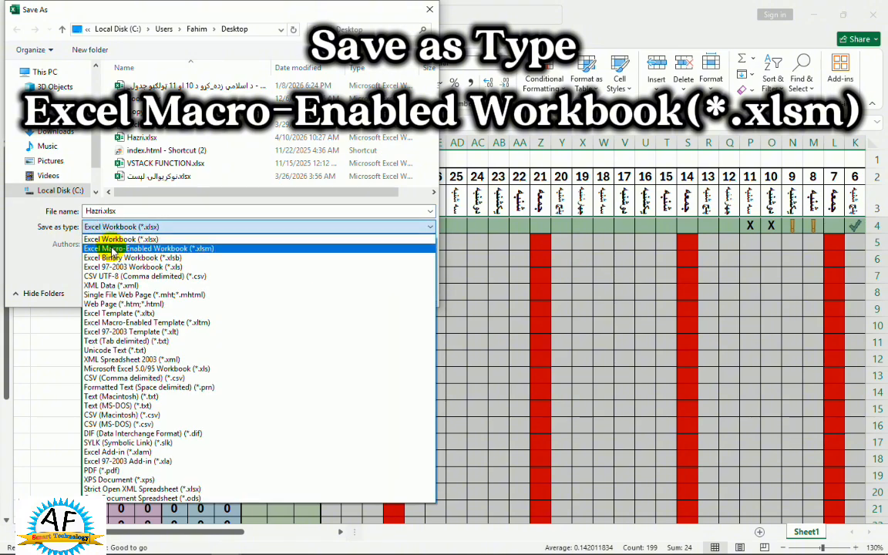
{"action": "left_click", "coordinate": [209, 249]}
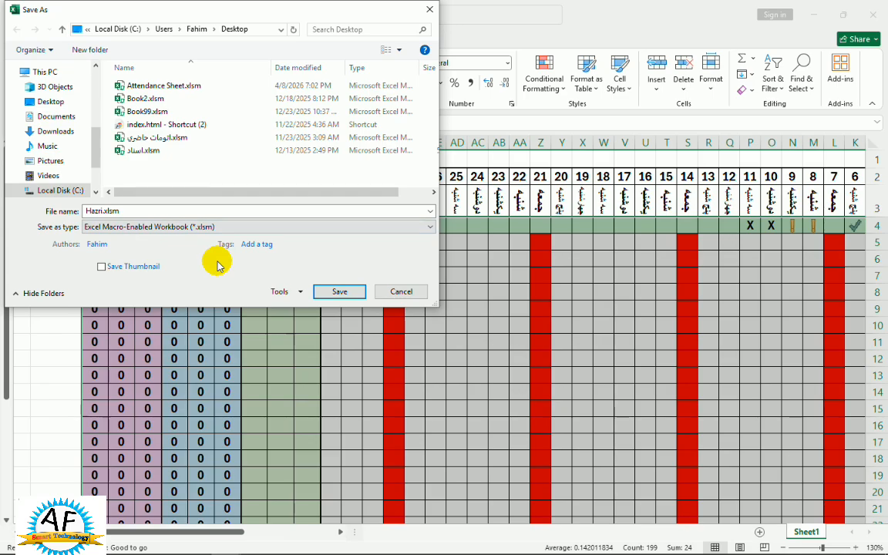
{"action": "left_click", "coordinate": [332, 292]}
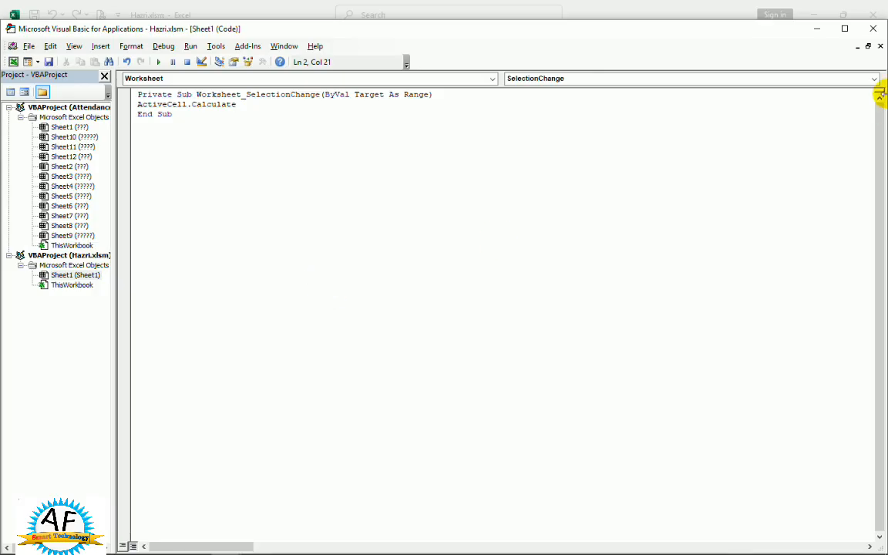
{"action": "left_click", "coordinate": [879, 35]}
Test the active-row highlighting by selecting cells in different rows of the attendance table.
{"action": "left_click", "coordinate": [511, 324]}
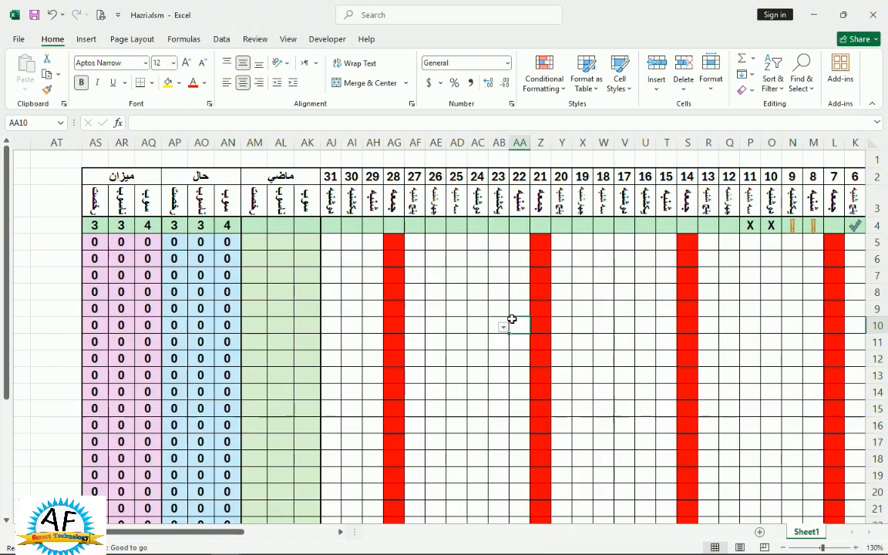
{"action": "left_click", "coordinate": [614, 278]}
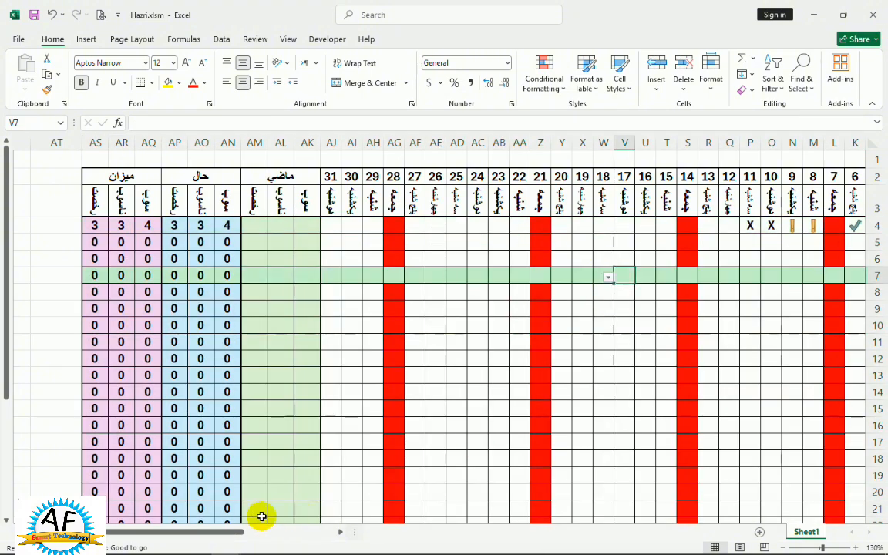
{"action": "left_click_drag", "start_coordinate": [223, 531], "coordinate": [217, 527]}
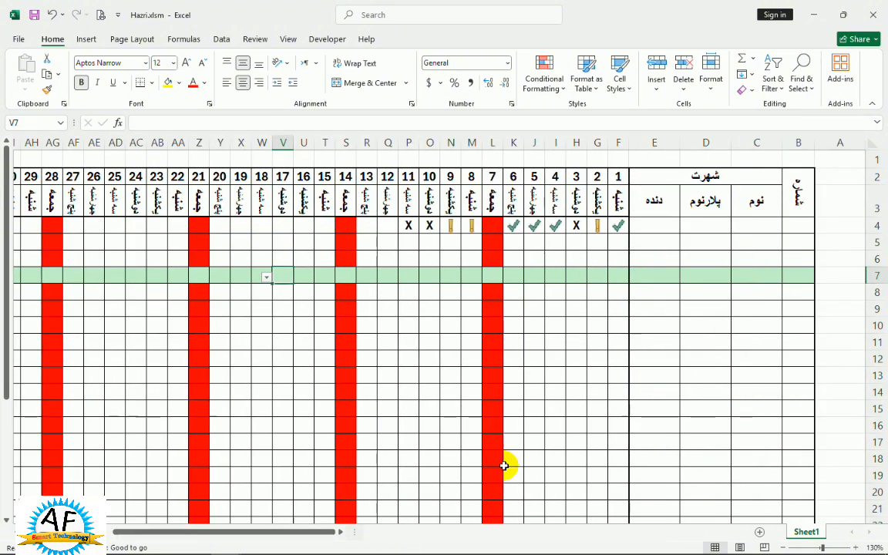
{"action": "left_click", "coordinate": [598, 390]}
{"action": "left_click", "coordinate": [588, 424]}
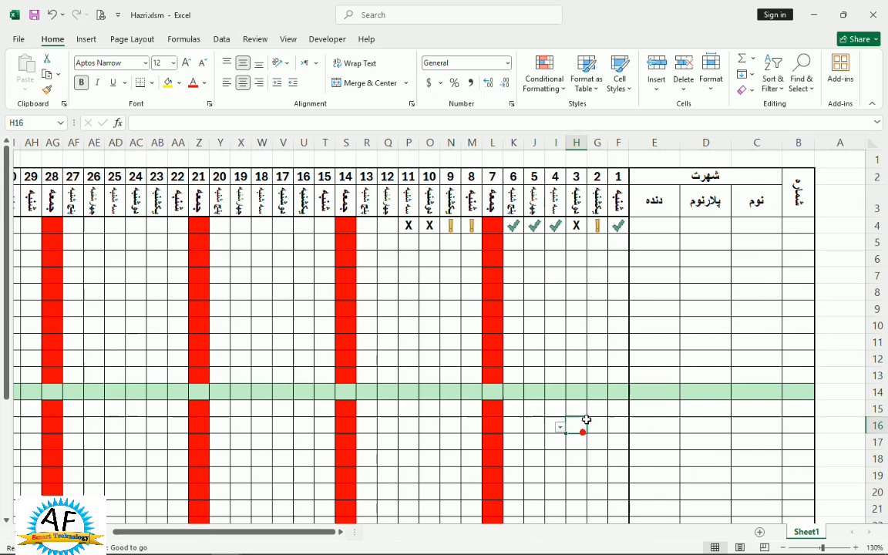
{"action": "left_click", "coordinate": [592, 290]}
{"action": "left_click", "coordinate": [624, 245]}
{"action": "left_click", "coordinate": [598, 425]}
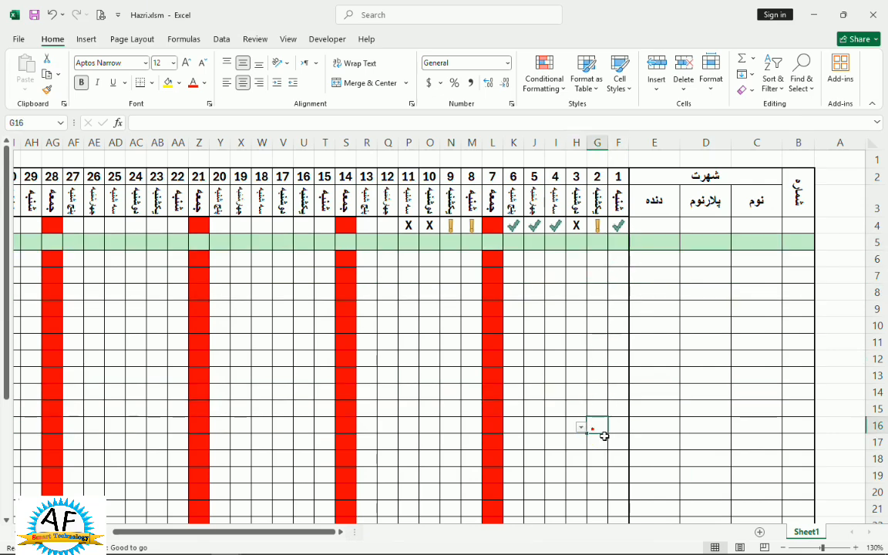
{"action": "left_click", "coordinate": [618, 486]}
{"action": "left_click", "coordinate": [598, 323]}
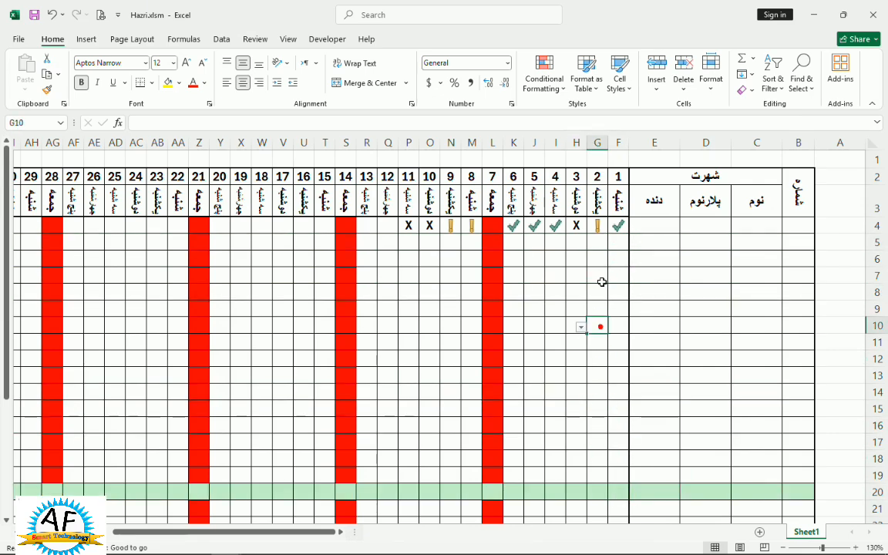
Enter attendance values 1, 0 and X for days 1, 2 and 3 in row 5.
{"action": "left_click", "coordinate": [615, 249]}
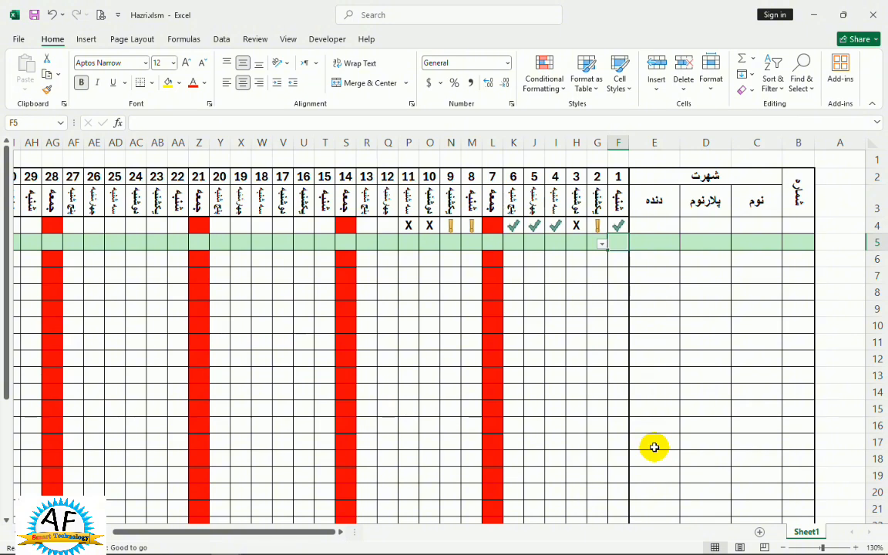
{"action": "type", "text": "1"}
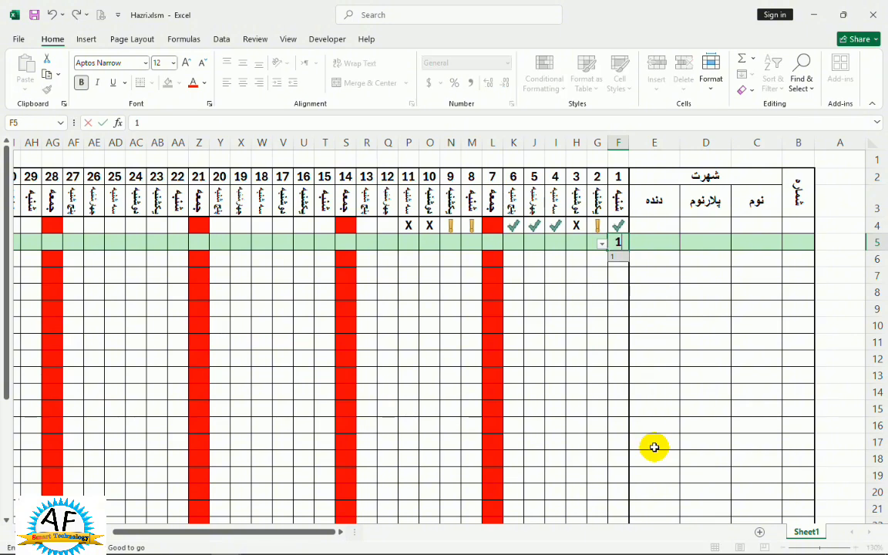
{"action": "key", "text": "Tab"}
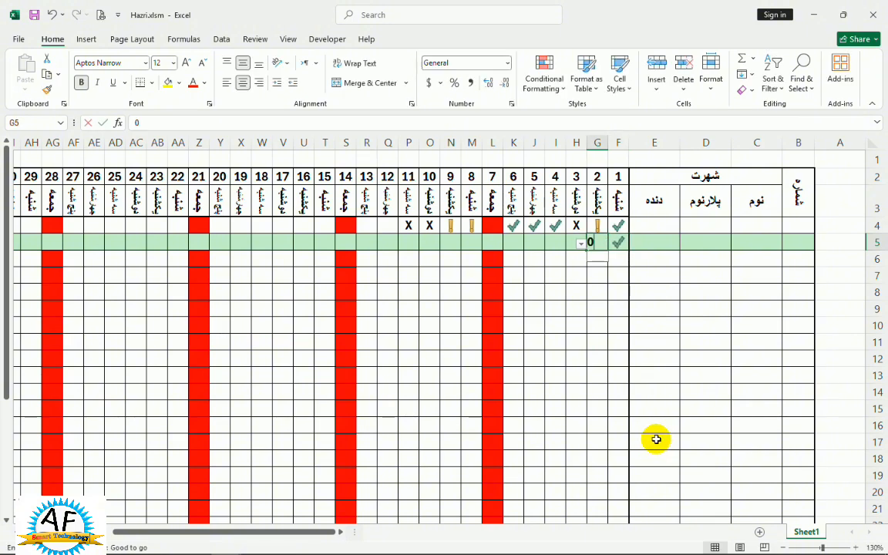
{"action": "type", "text": "0"}
{"action": "key", "text": "Tab"}
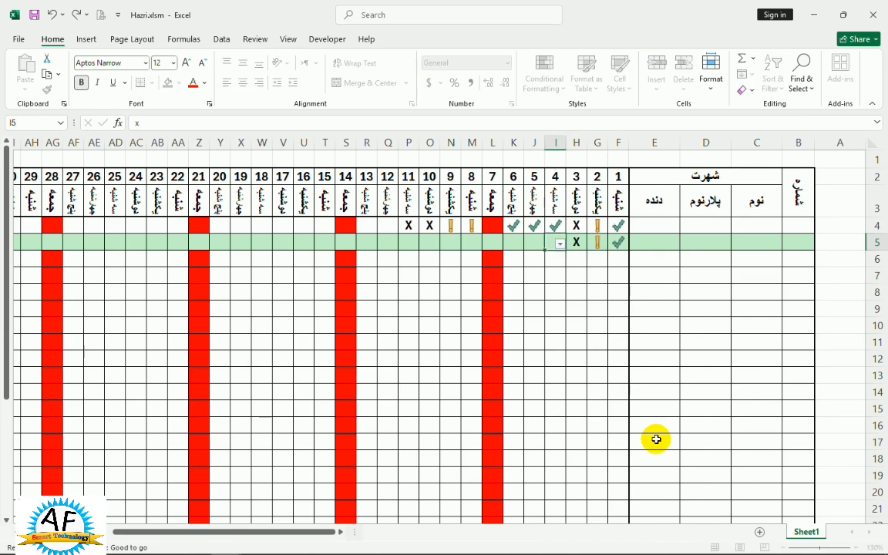
{"action": "key", "text": "Tab"}
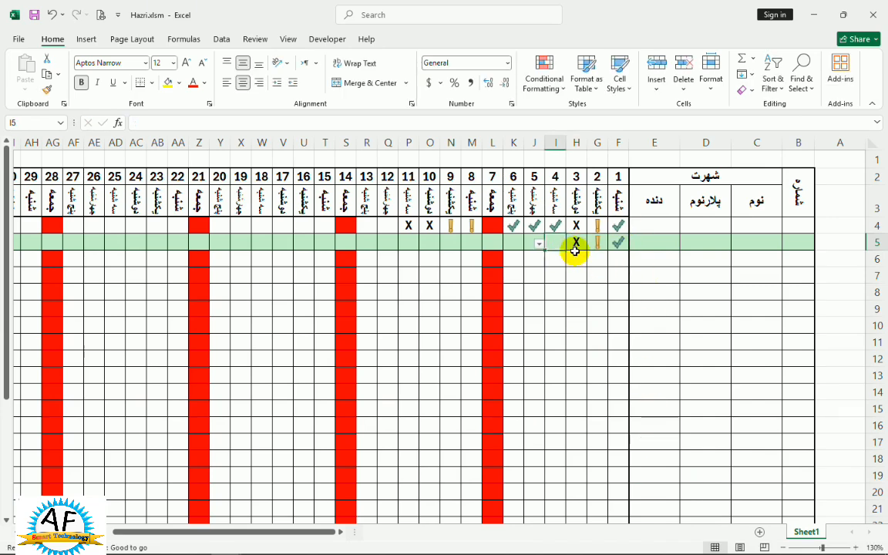
Check that the row highlight follows the active cell by selecting cells in rows 10, 5, 17, 8, 4 and 14.
{"action": "left_click", "coordinate": [583, 330]}
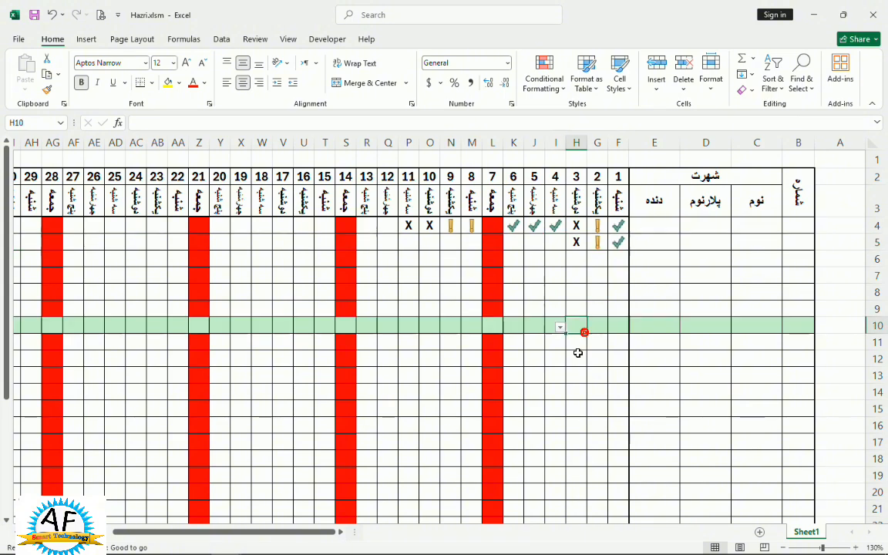
{"action": "left_click", "coordinate": [523, 422]}
{"action": "left_click", "coordinate": [565, 243]}
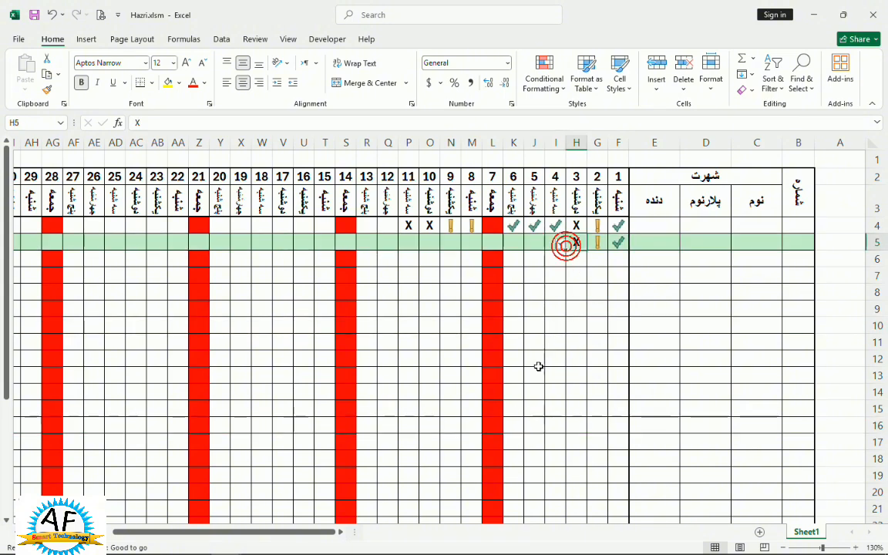
{"action": "left_click", "coordinate": [511, 437]}
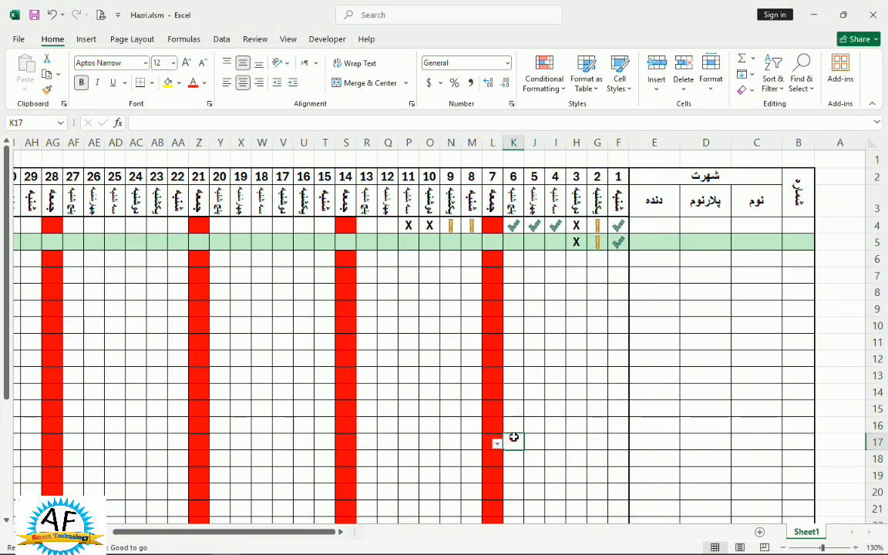
{"action": "left_click", "coordinate": [449, 291]}
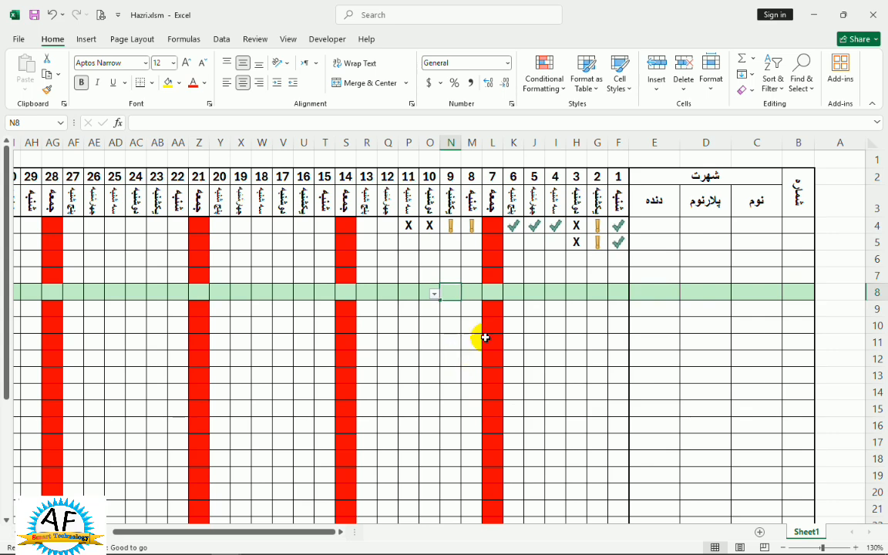
{"action": "left_click", "coordinate": [793, 221]}
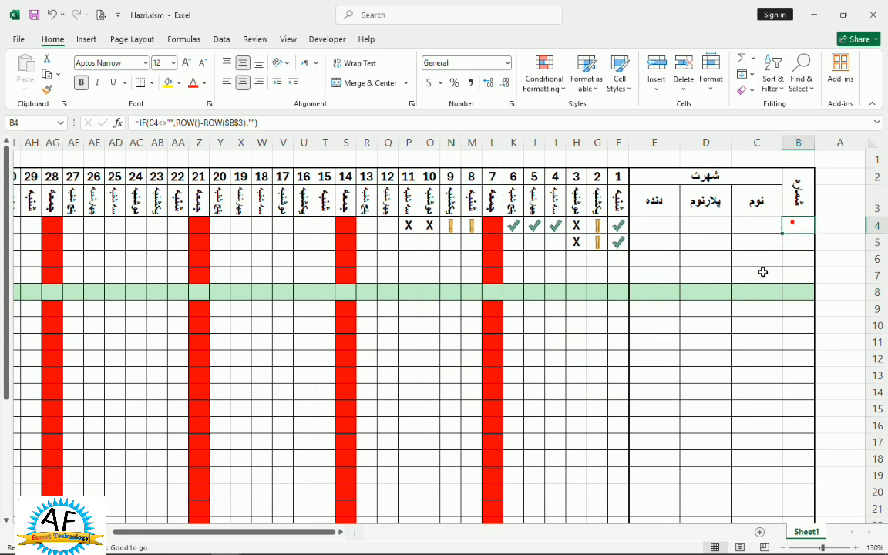
{"action": "left_click", "coordinate": [641, 326]}
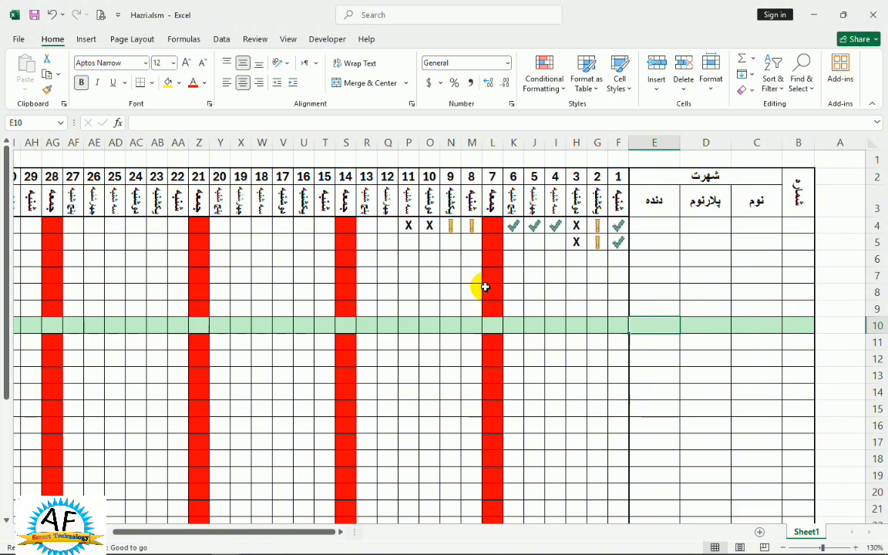
{"action": "left_click", "coordinate": [434, 397]}
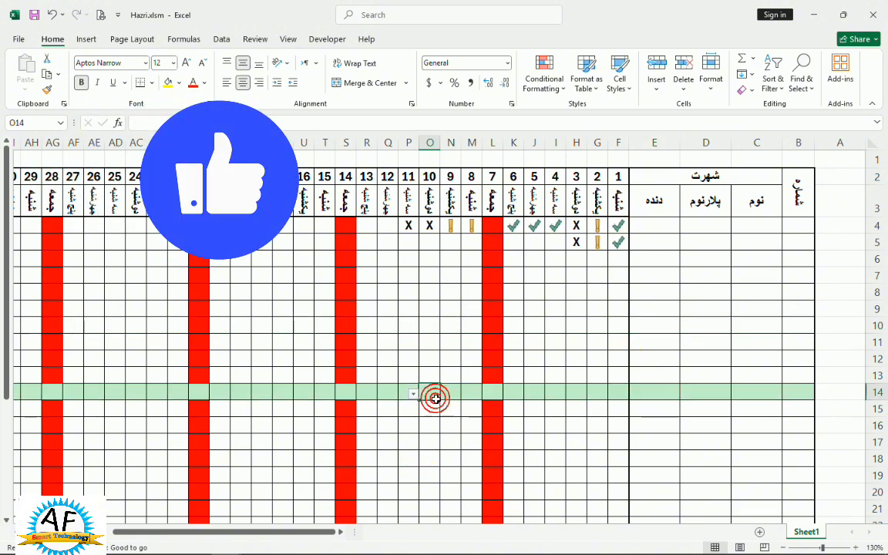